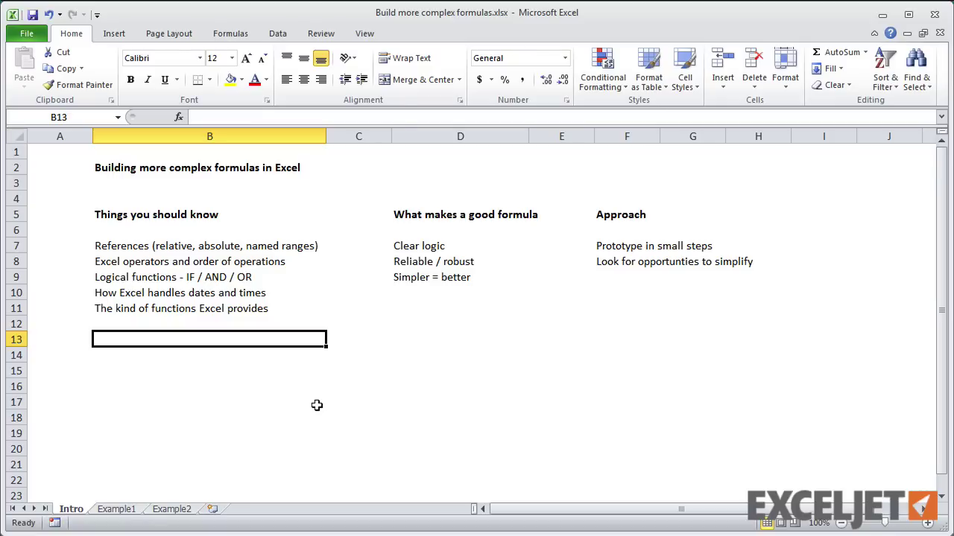
On the Example1 sheet, enter 6/30/2016 as the expiration date in C6.
left_click(117, 510)
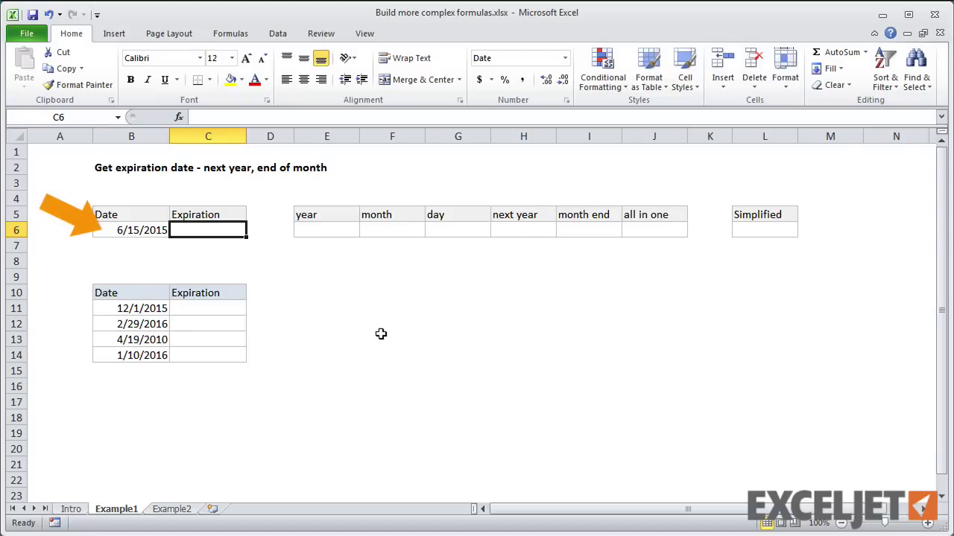
type("6/3")
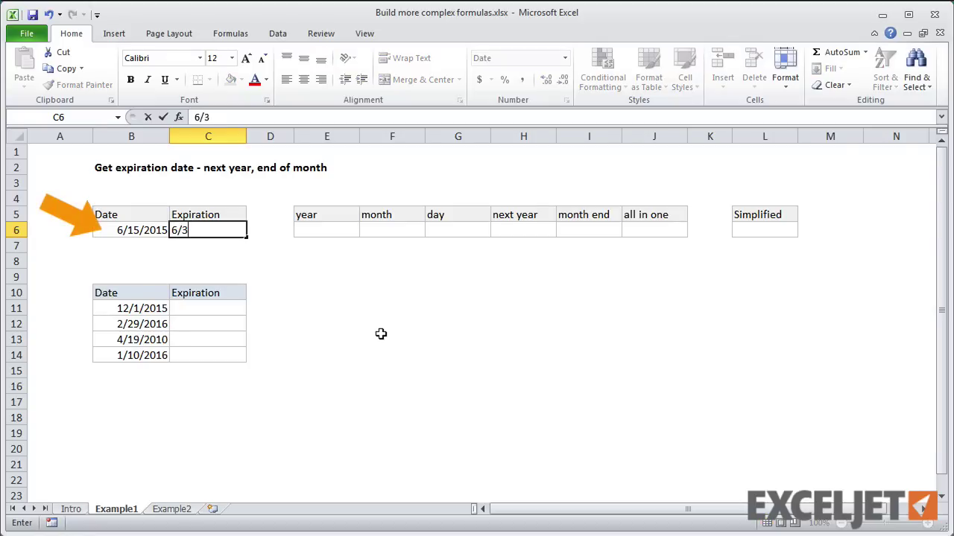
type("0/2016")
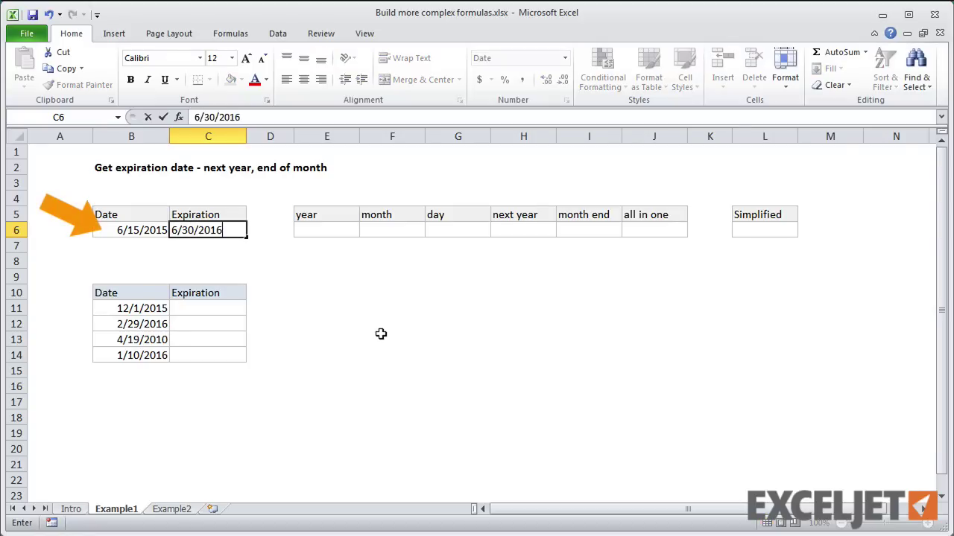
key("Return")
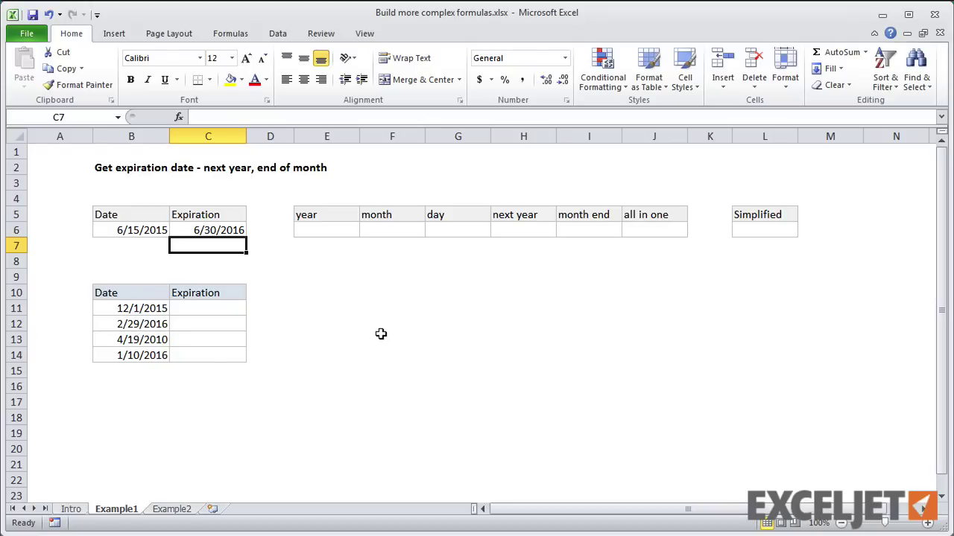
Extract the year from the date in B6 into E6 with the YEAR function.
left_click(336, 229)
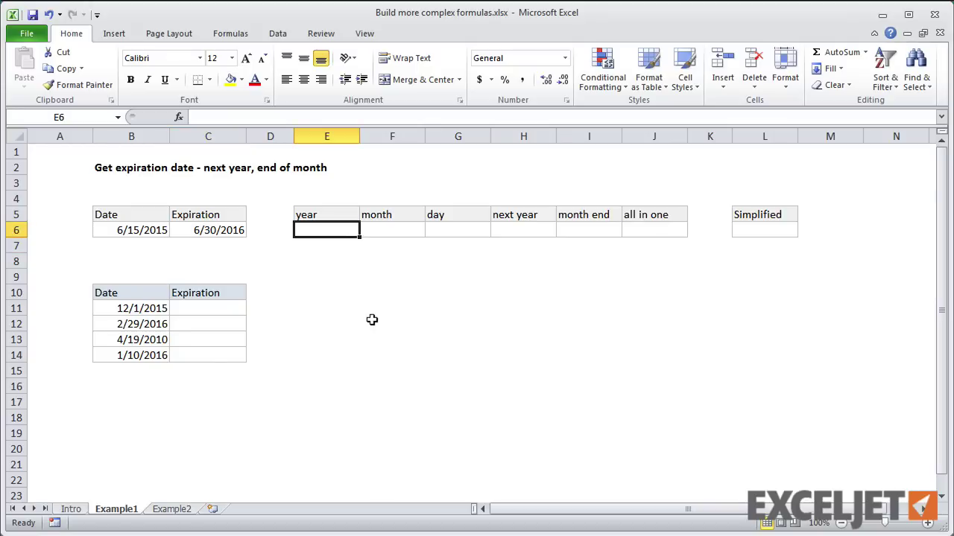
type("=year")
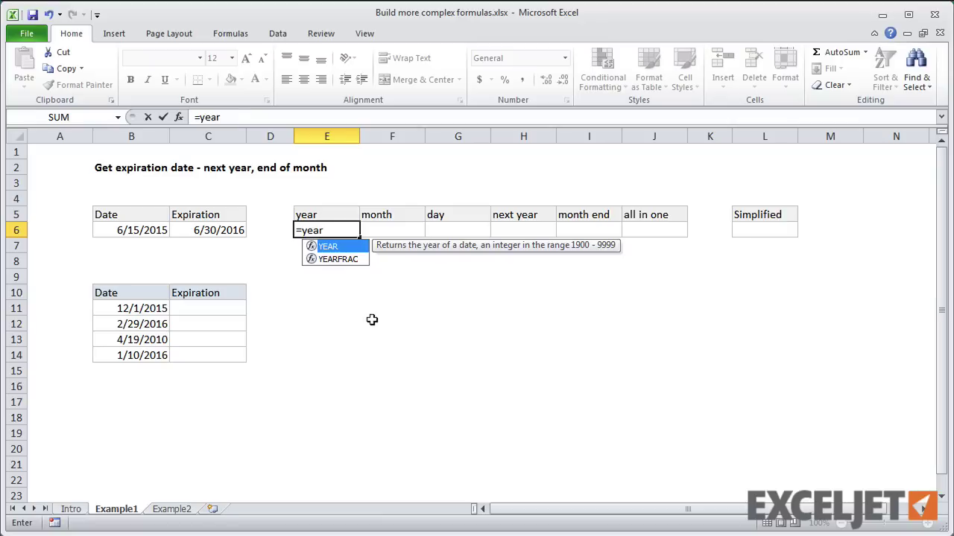
type("(")
left_click(134, 231)
key("Tab")
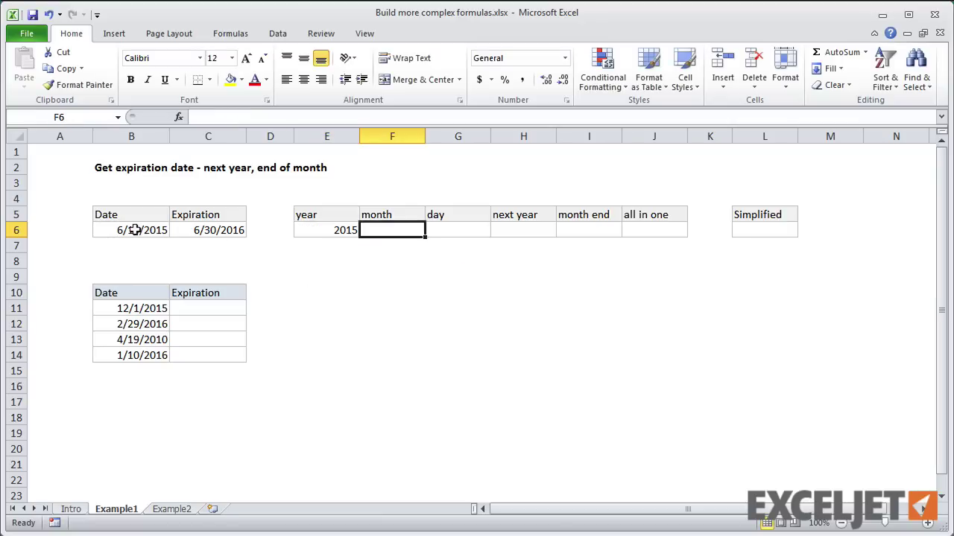
Extract the month and day of B6 into F6 and G6 using =MONTH(B6) and =DAY(B6).
type("=month(")
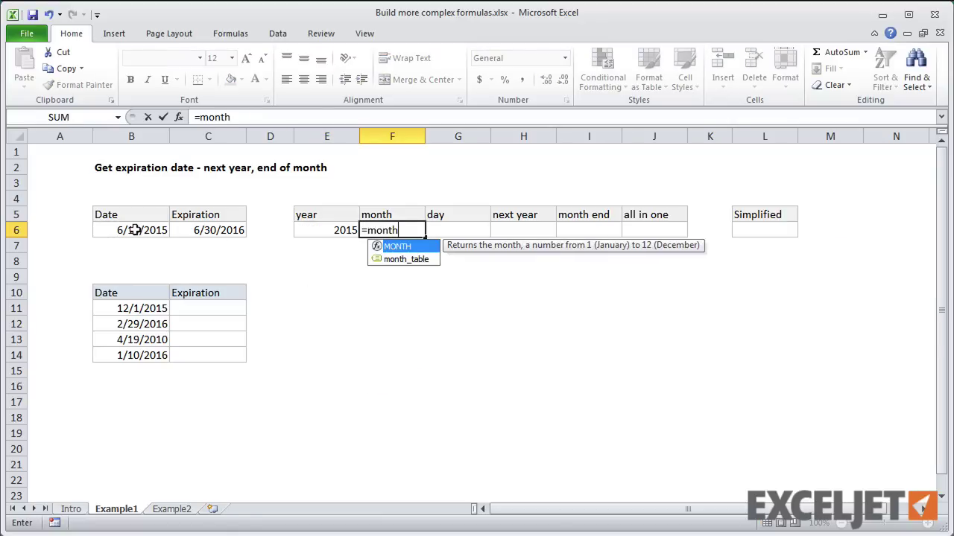
left_click(129, 226)
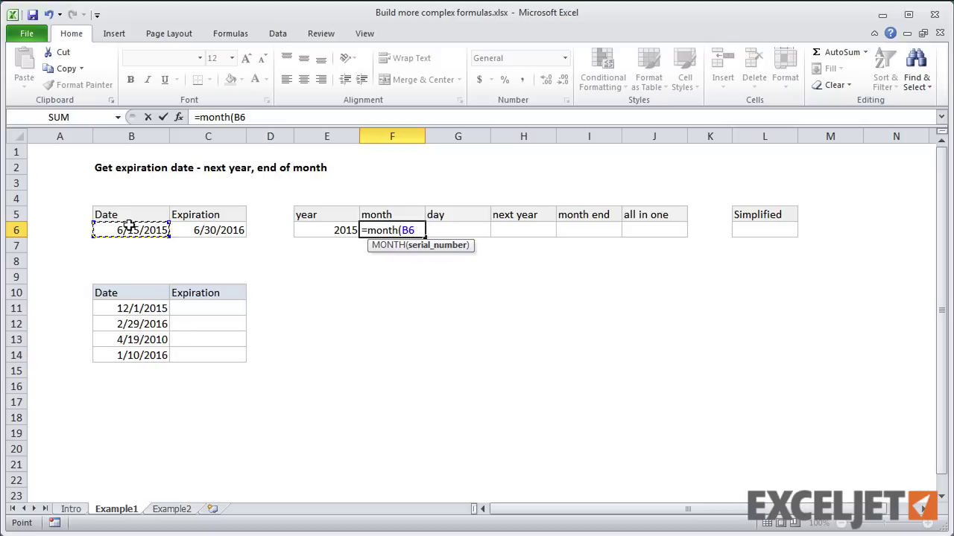
key("Tab")
type("=day(")
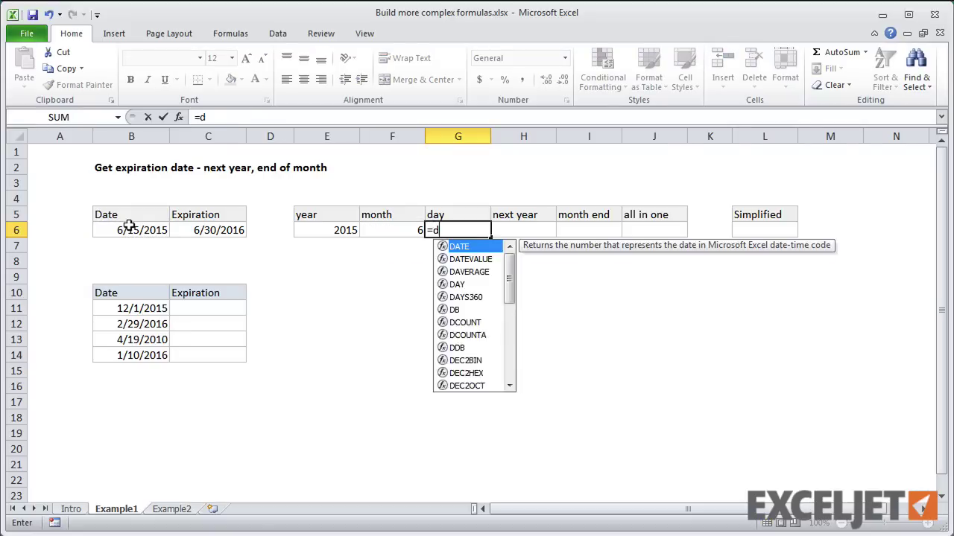
left_click(129, 227)
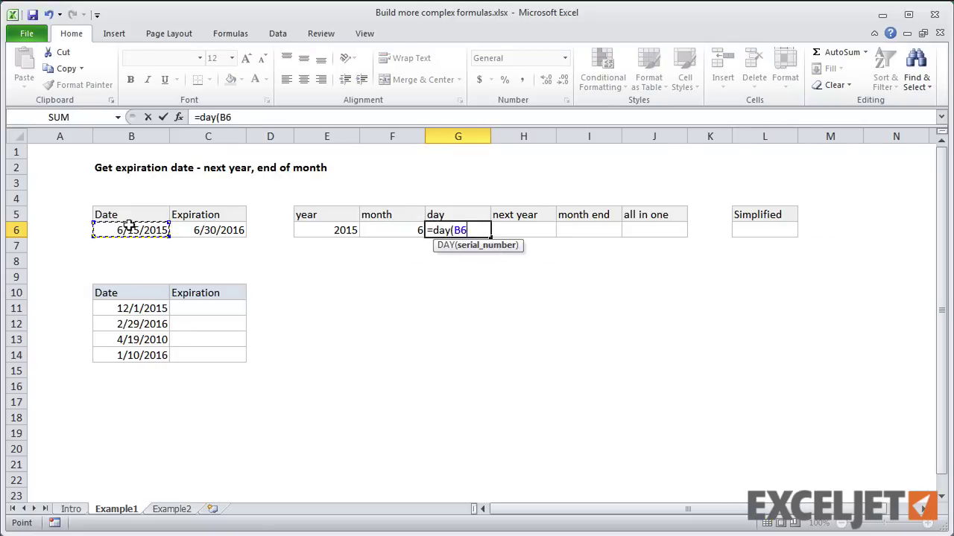
key("Tab")
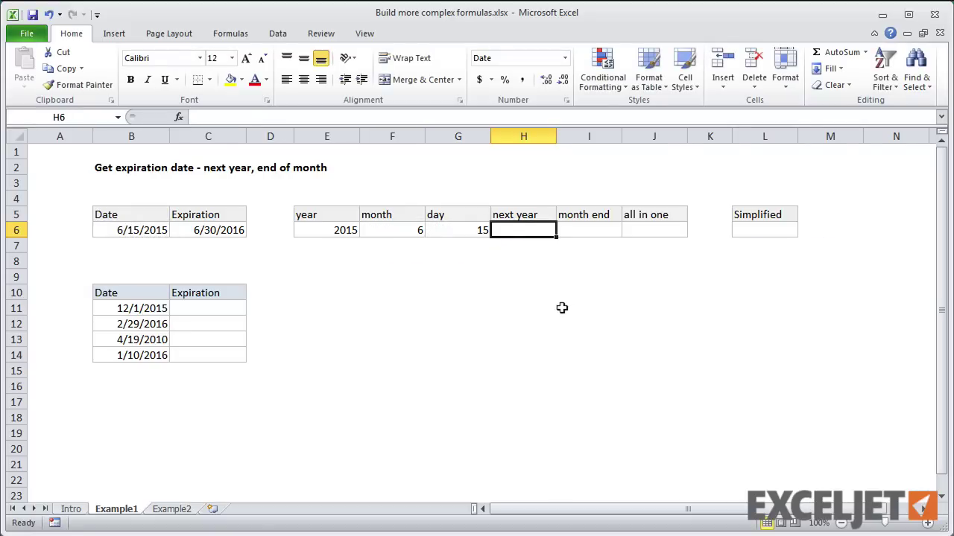
Calculate the same date one year ahead in H6 with =DATE(E6+1,F6,G6).
type("=date(")
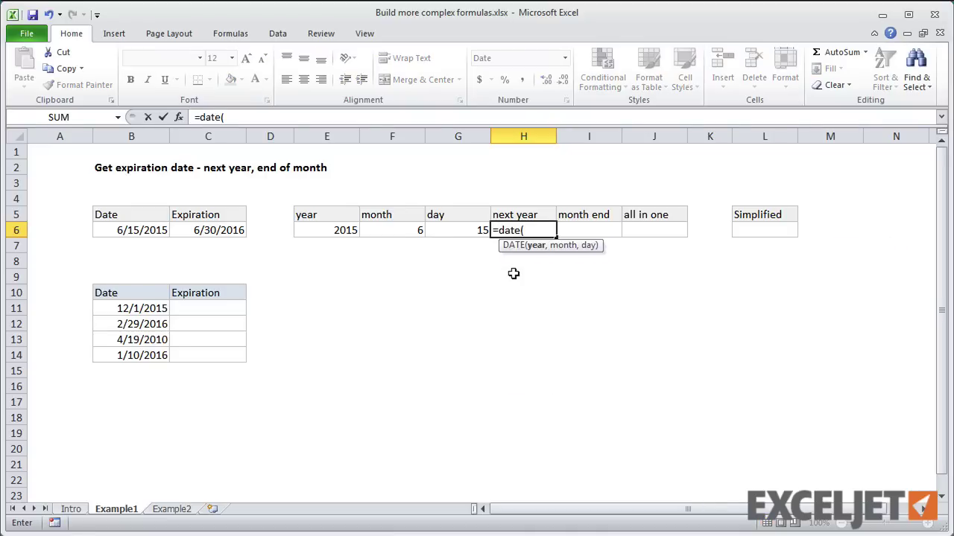
type("y")
key("BackSpace")
left_click(352, 231)
type("+")
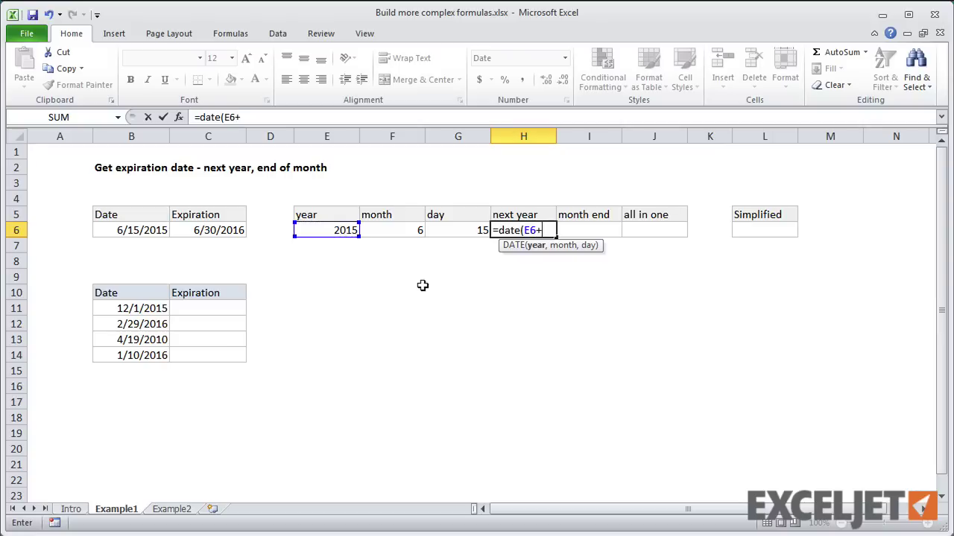
type("1,")
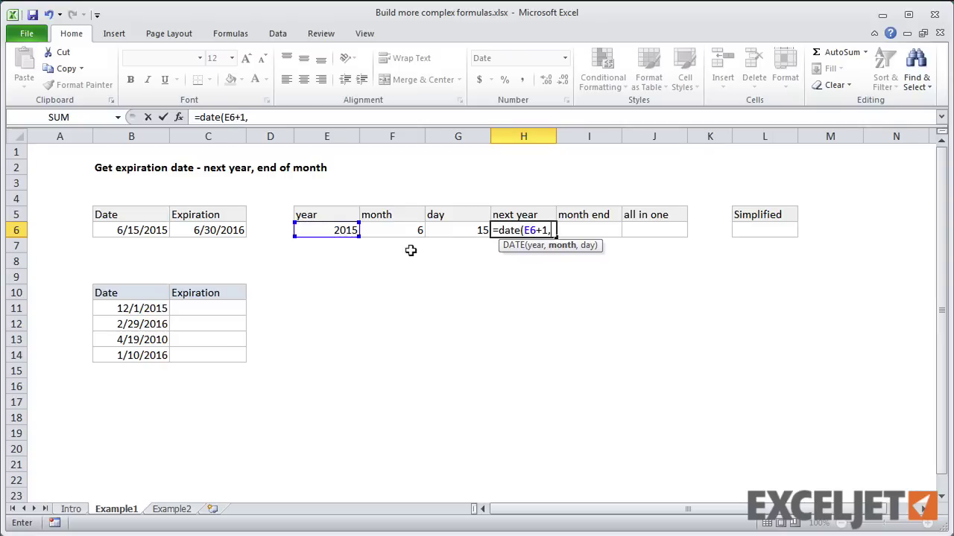
left_click(397, 229)
type(",")
left_click(472, 229)
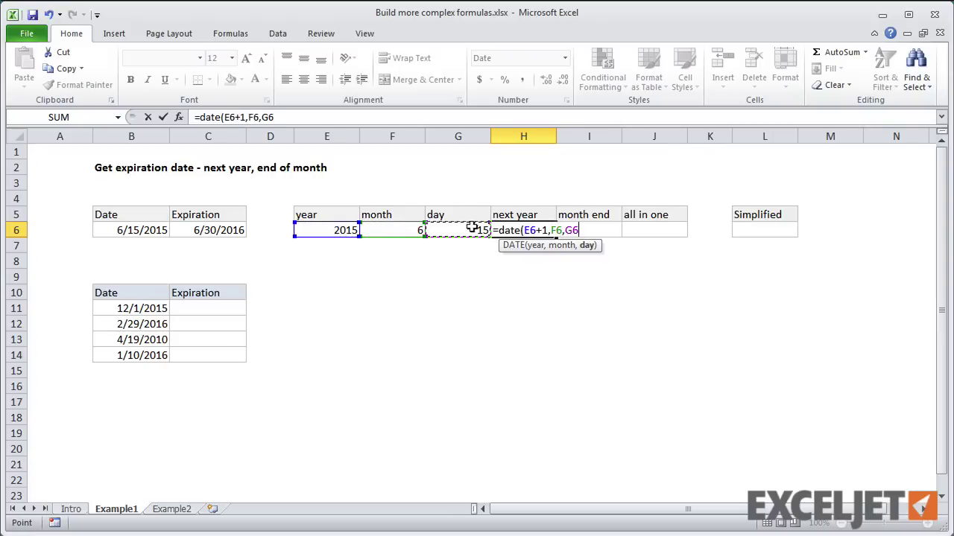
key("Return")
left_click(520, 252)
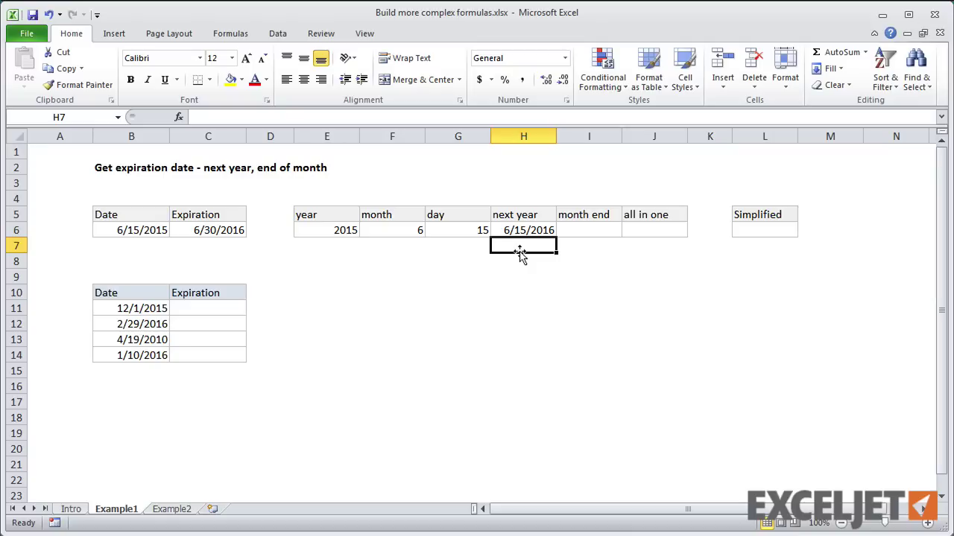
Calculate the last day of the next-year date's month in I6 with =EOMONTH(H6,0).
left_click(585, 231)
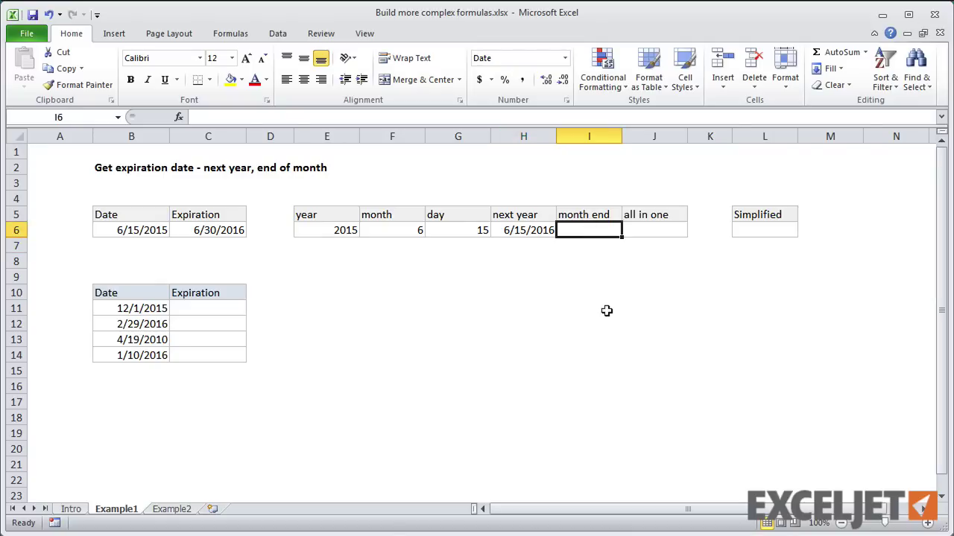
type("=")
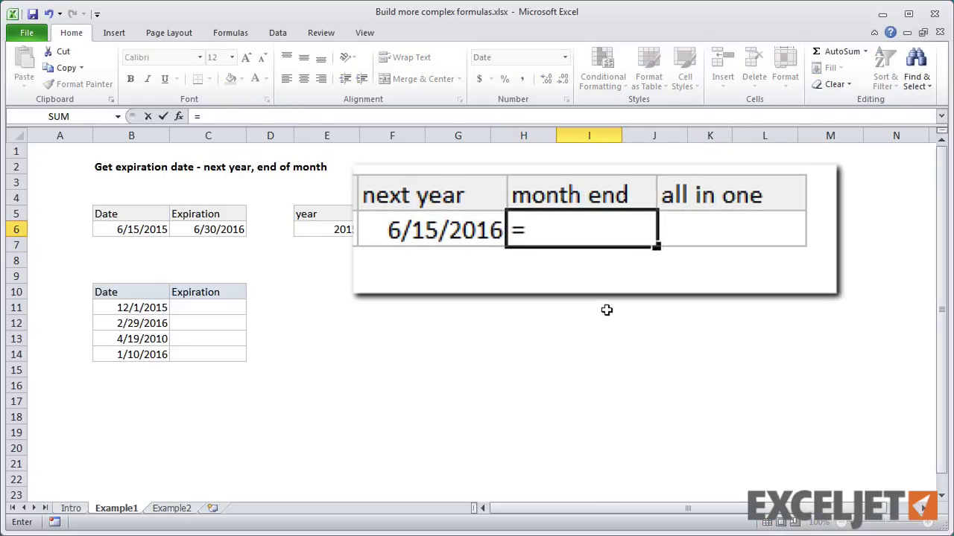
type("eo")
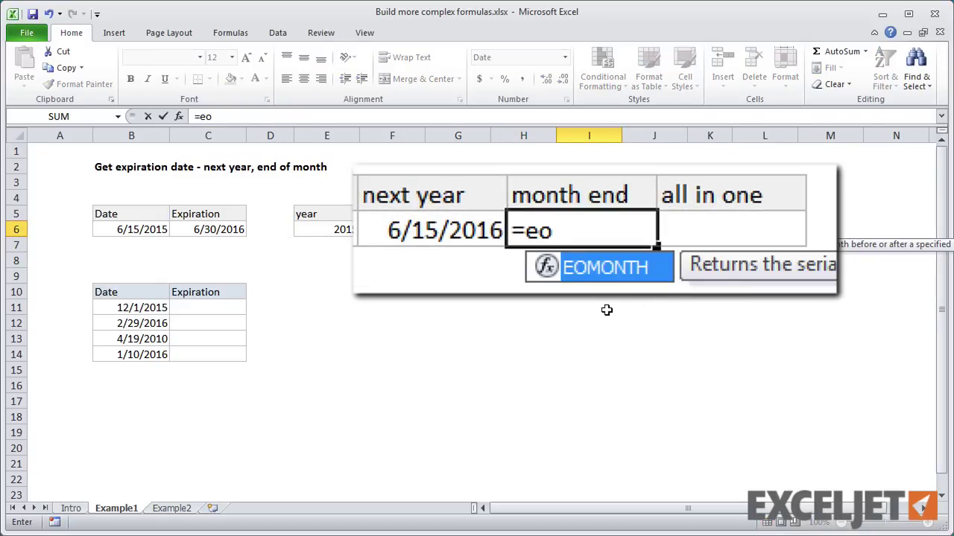
key("Tab")
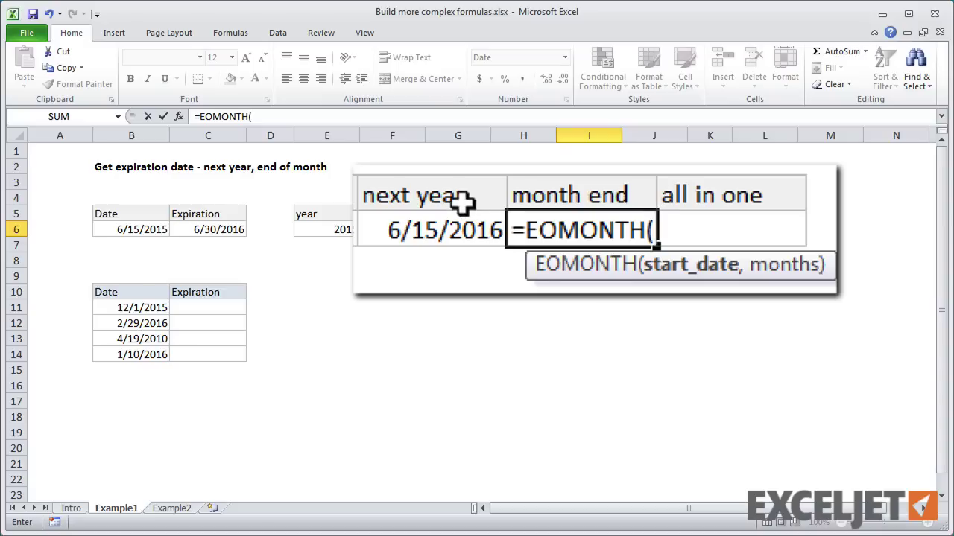
left_click(488, 225)
type(",")
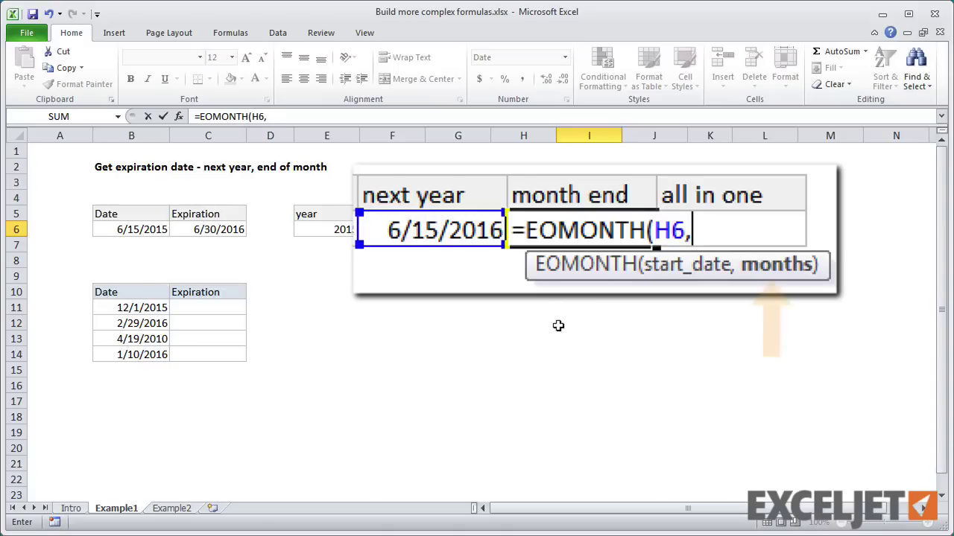
type("0")
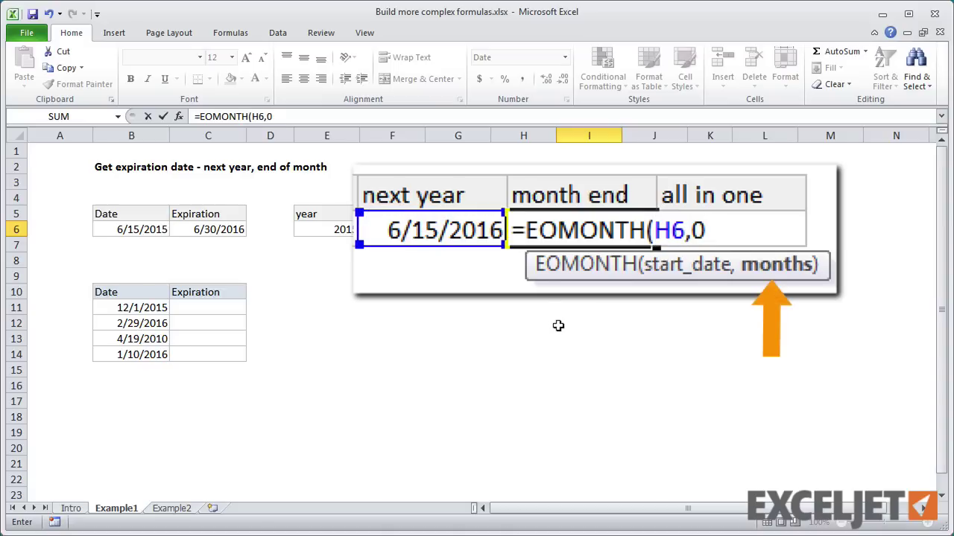
key("Return")
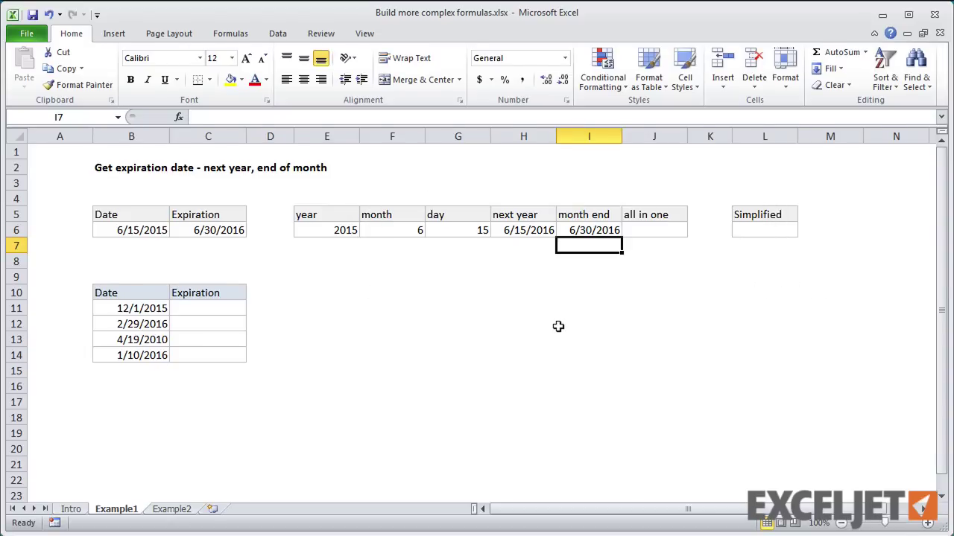
key("Up")
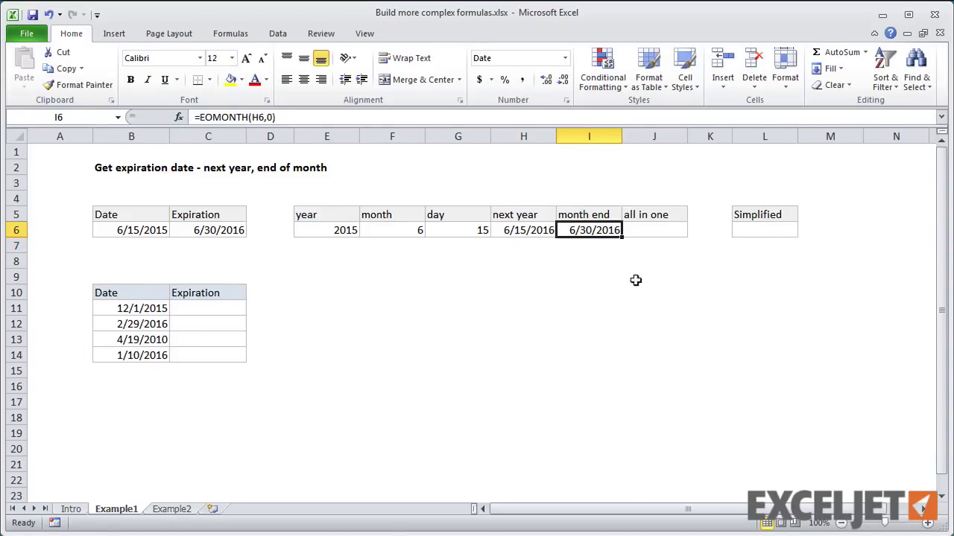
Combine the prototype steps into one formula in J6: =EOMONTH(DATE(YEAR(B6)+1,MONTH(B6),DAY(B6)),0).
left_click(643, 231)
type("=")
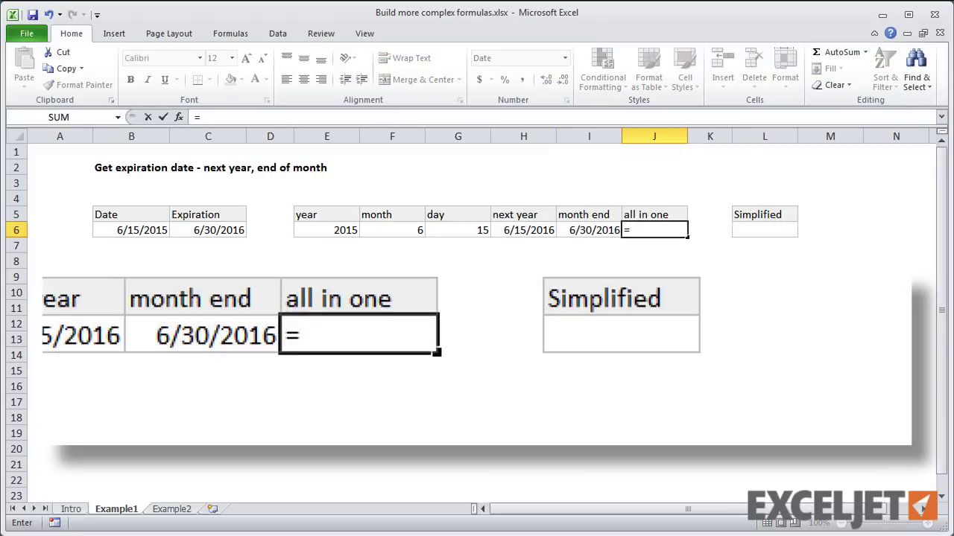
type("eo")
key("Tab")
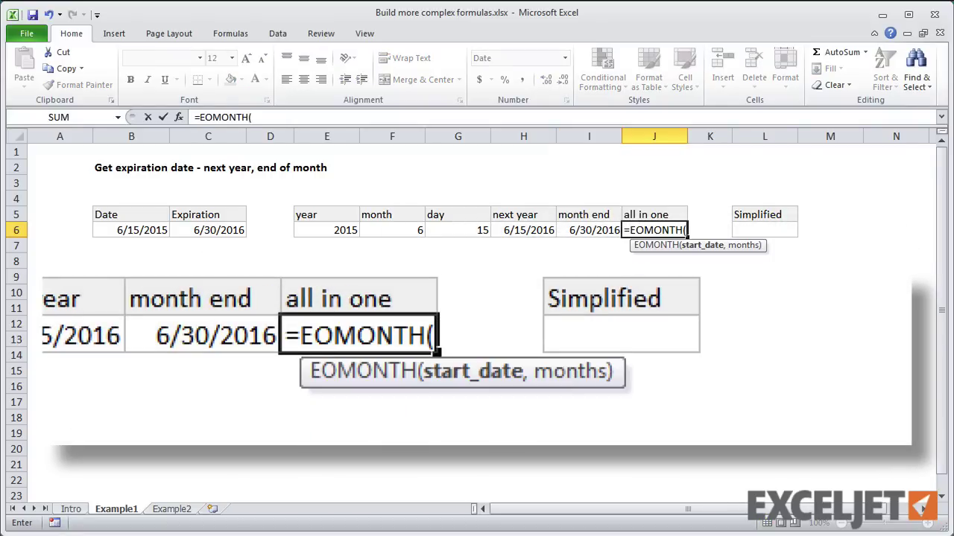
type("date(")
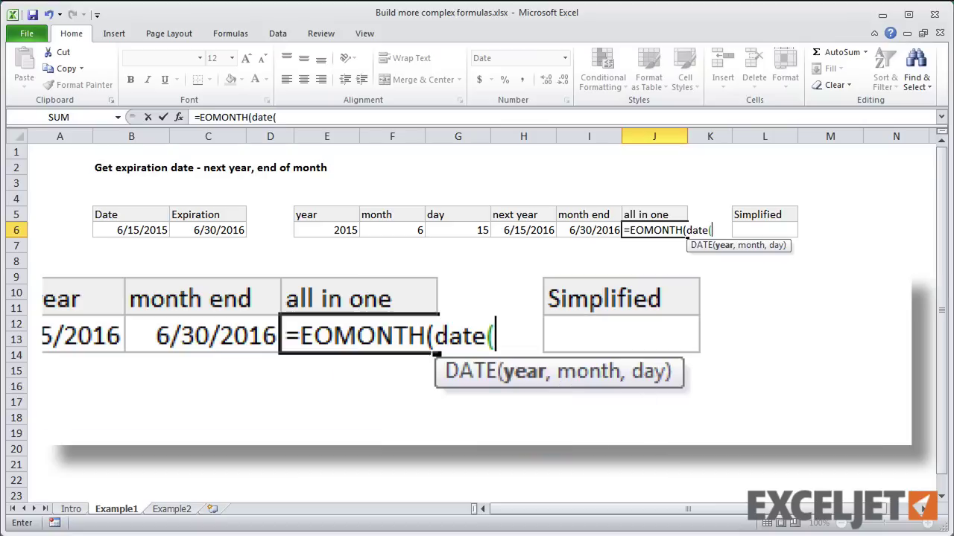
type("year")
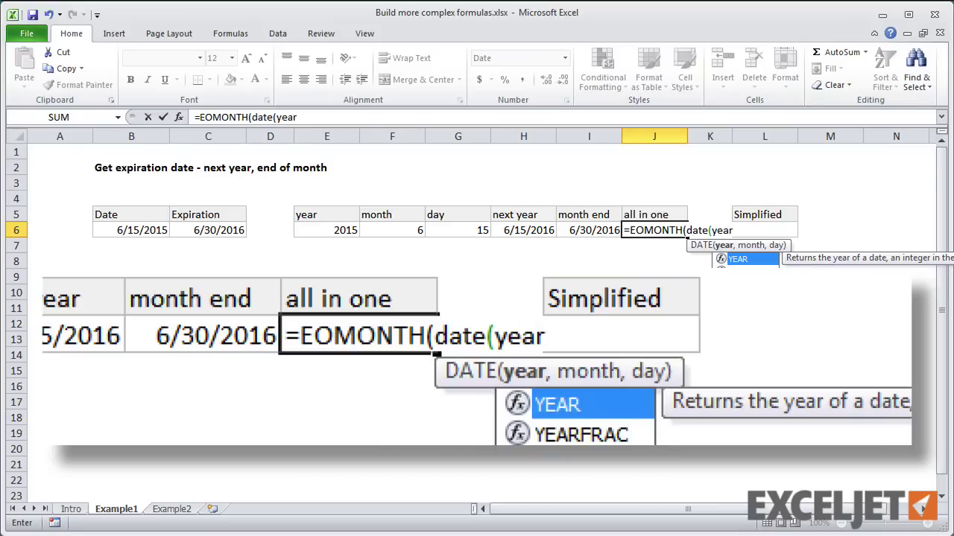
type("(")
left_click(149, 230)
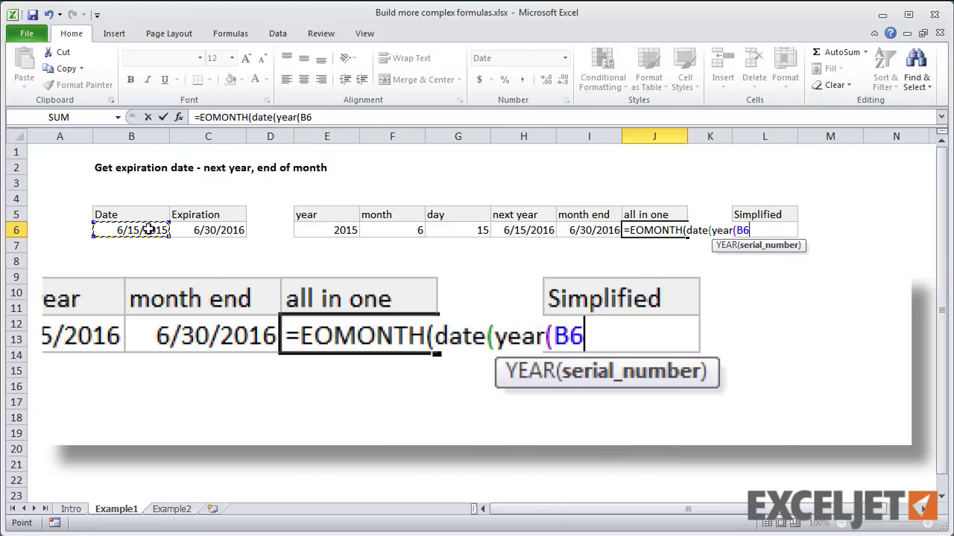
type(")")
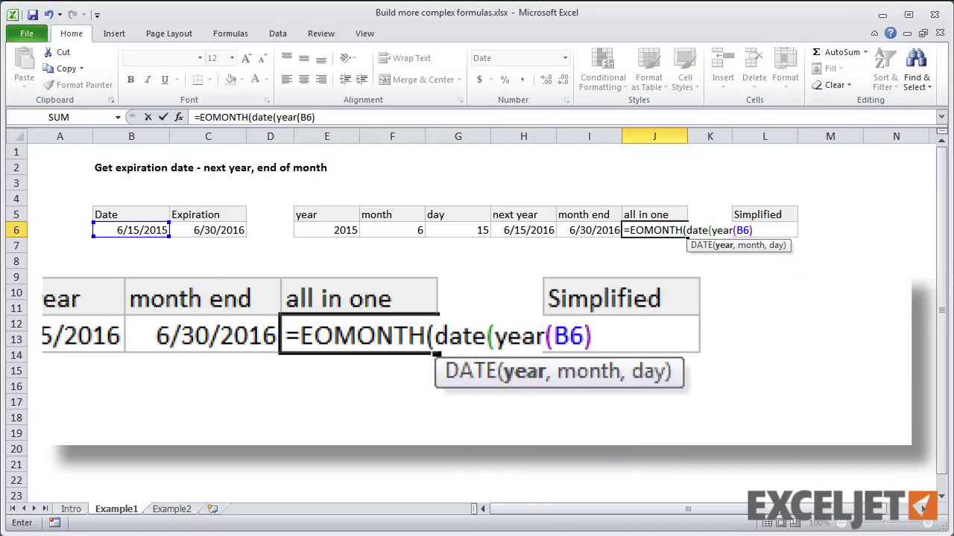
type("+1,mon")
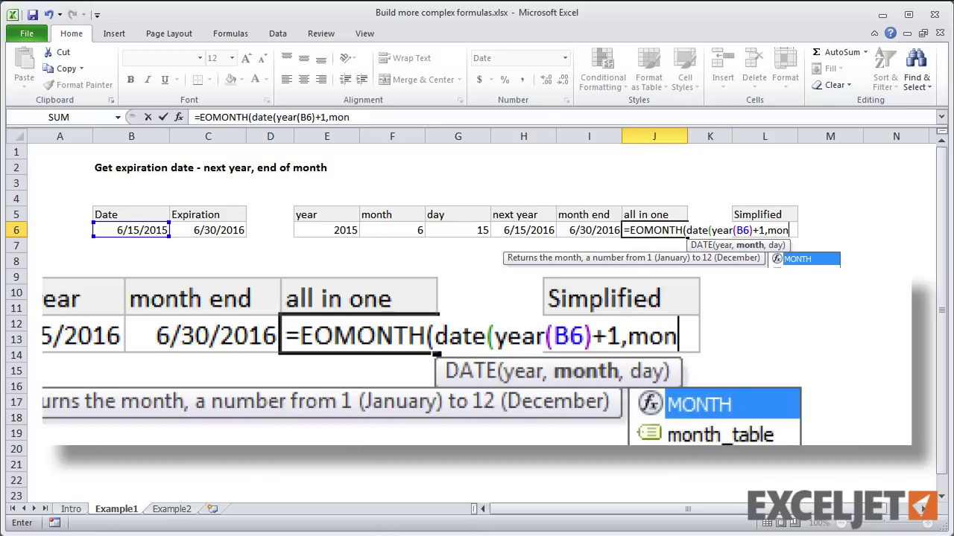
type("th(b6")
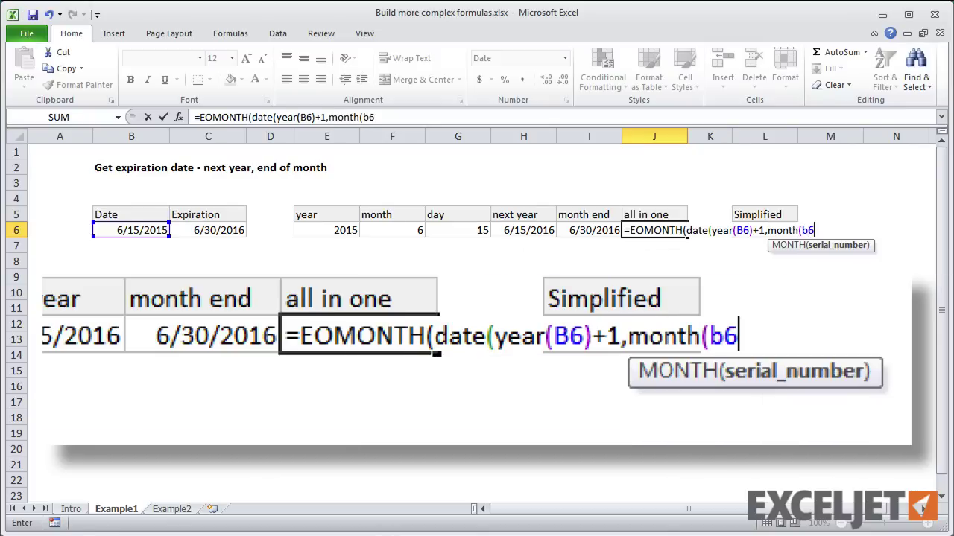
type("),da")
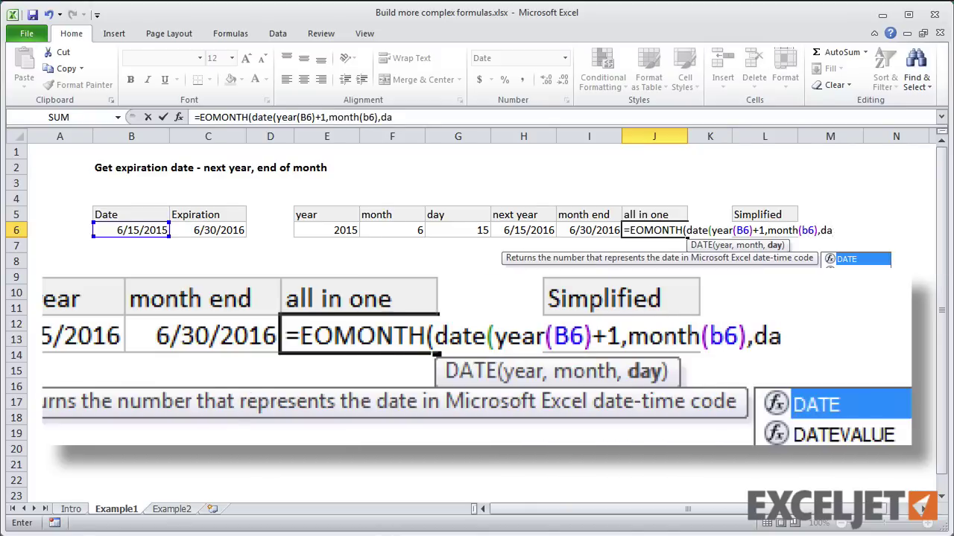
type("y(b6")
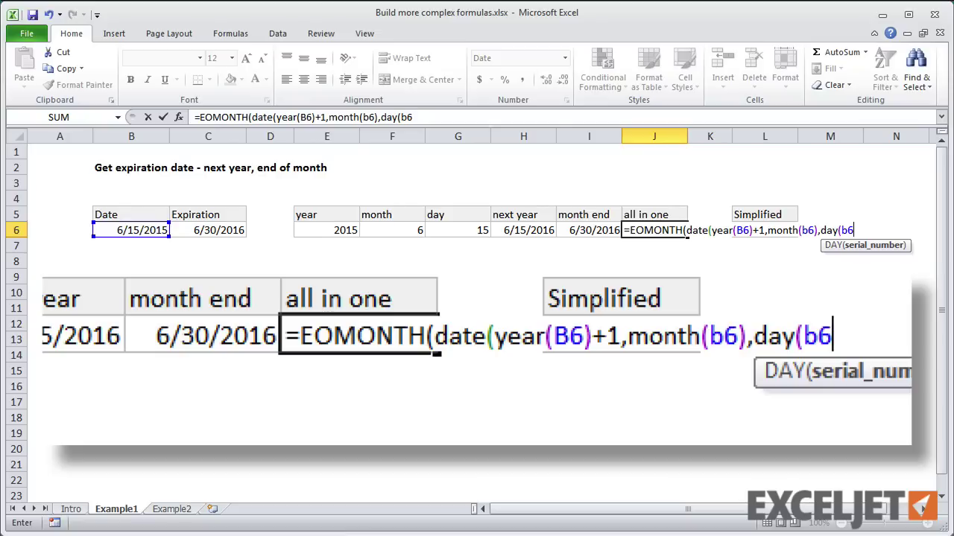
type(")")
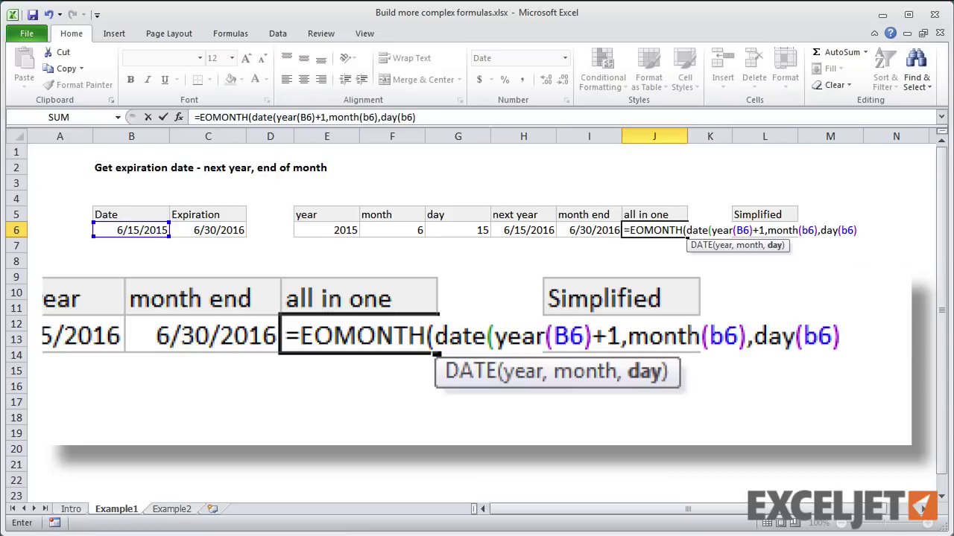
type(")")
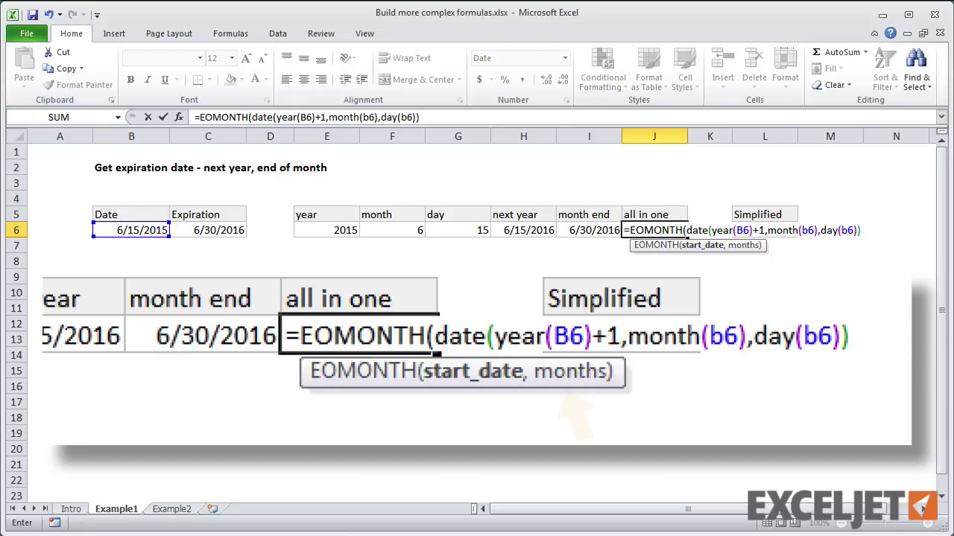
type(",")
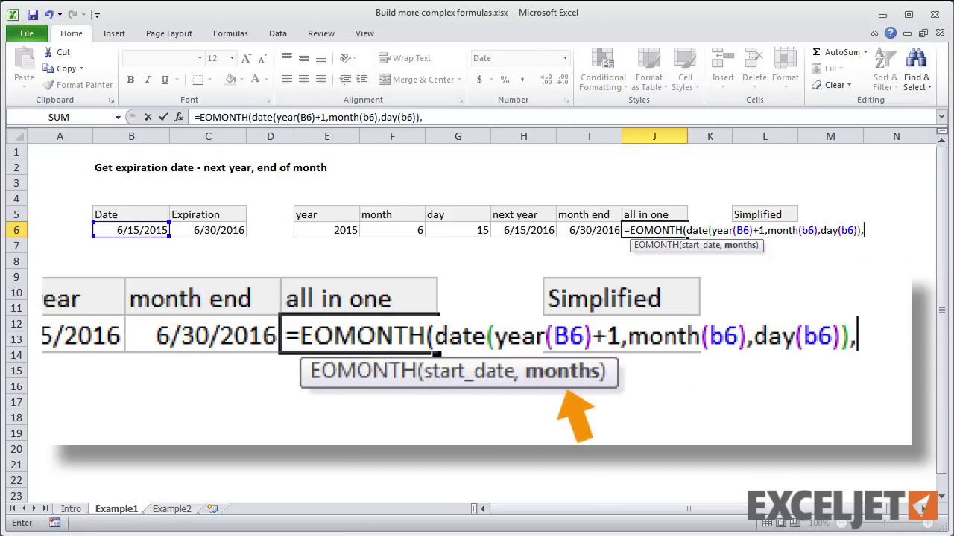
type("0)")
key("Return")
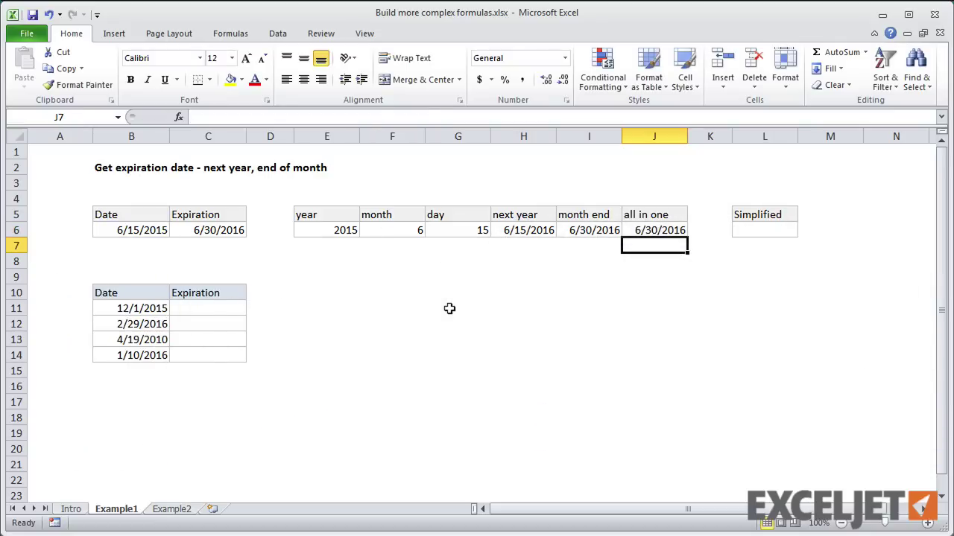
Examine the nested all-in-one formula in J6 and its cell references without changing it.
key("Up")
left_click(457, 117)
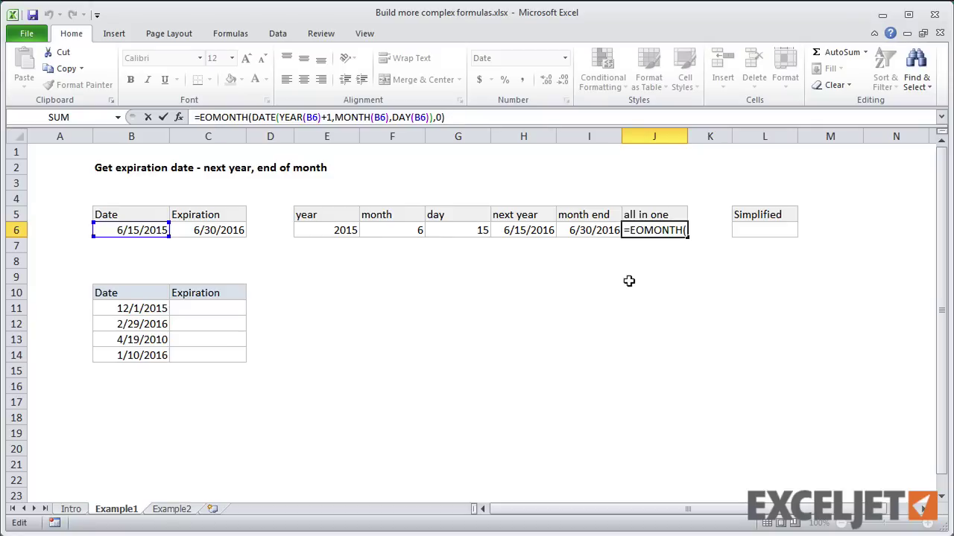
key("ctrl+Return")
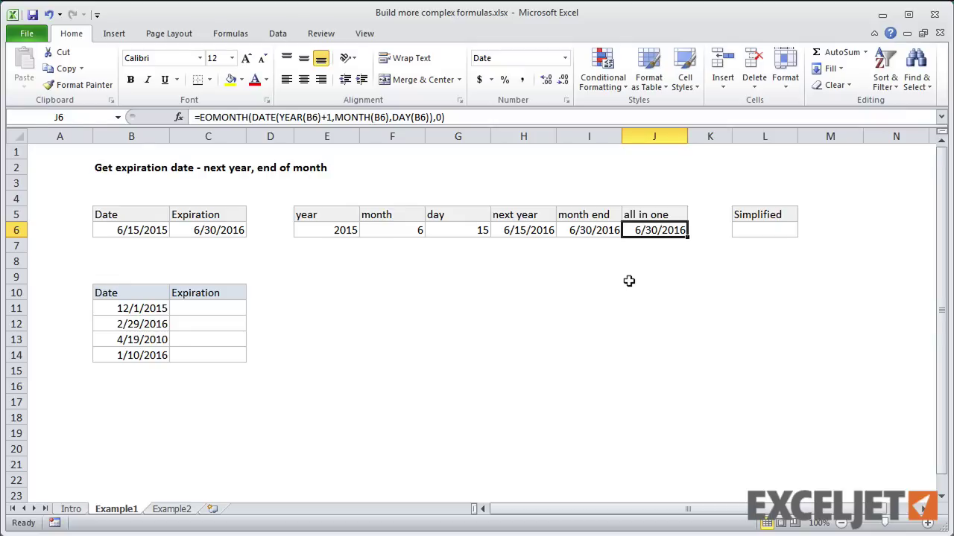
Enter the simplified expiration formula =EOMONTH(B6,12) in L6.
left_click(756, 229)
type("=")
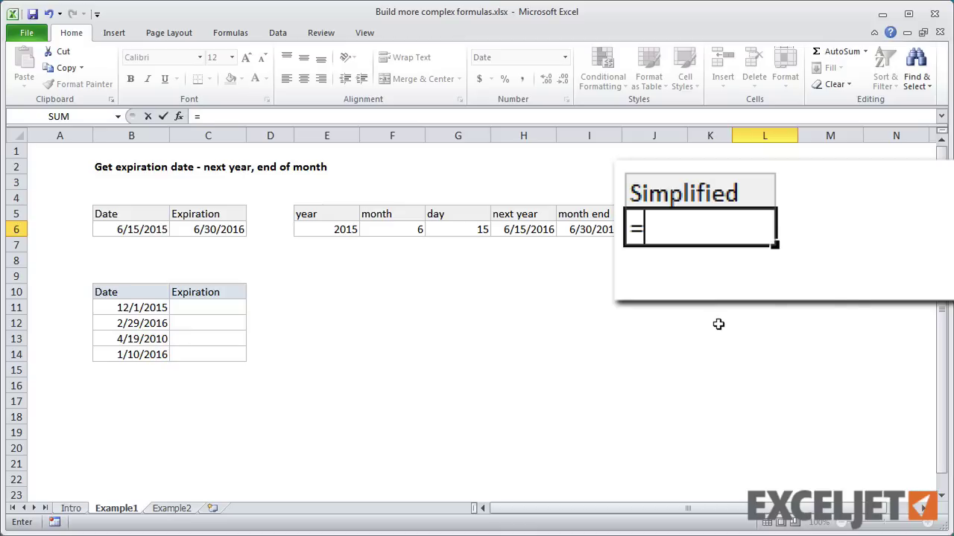
type("eom")
key("Tab")
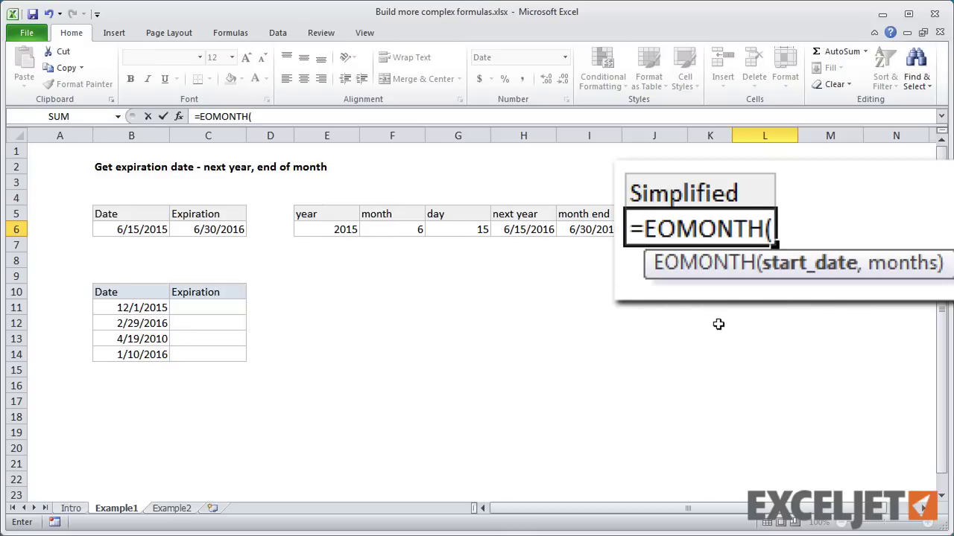
left_click(131, 229)
type(",")
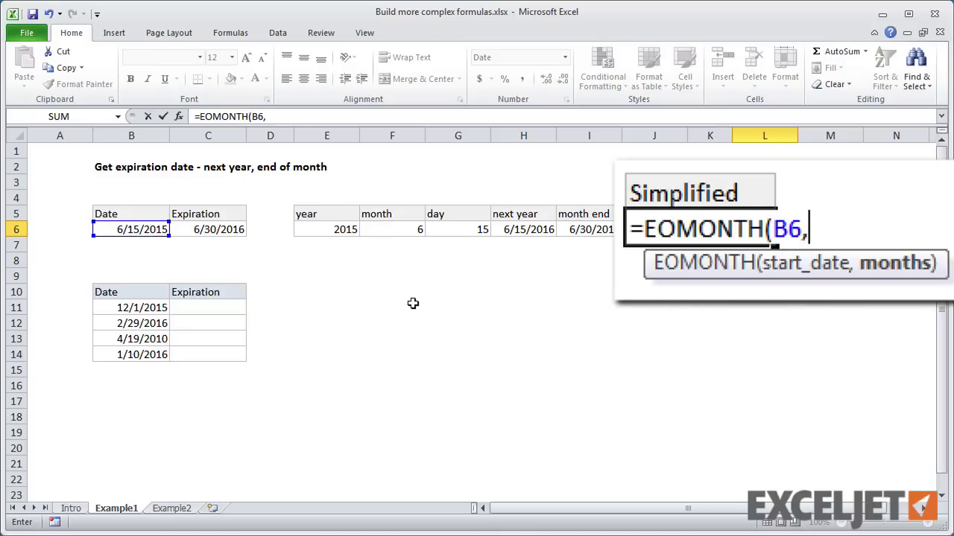
type("12)")
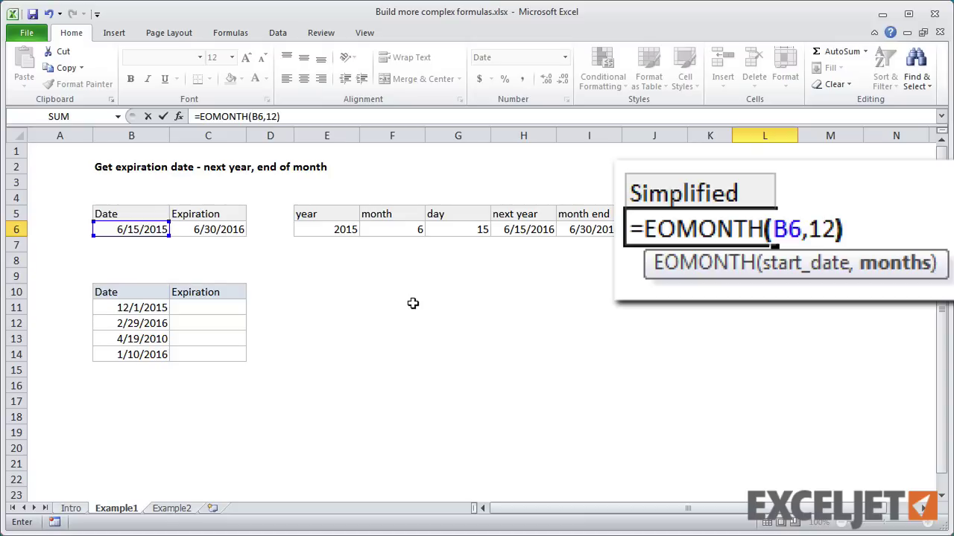
key("Return")
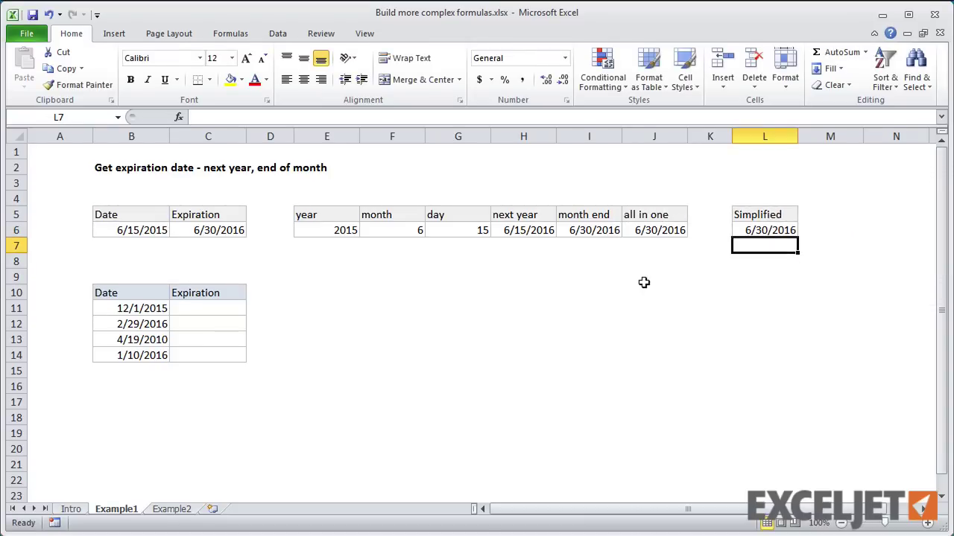
Set the date in B6 to 7/15 and compare the all-in-one and simplified formulas in J6 and L6.
left_click(135, 230)
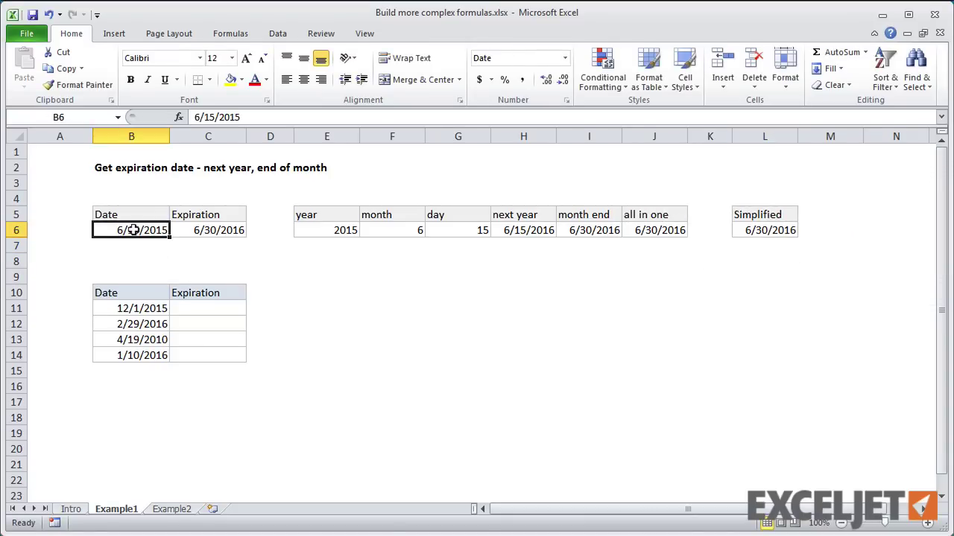
type("7/15")
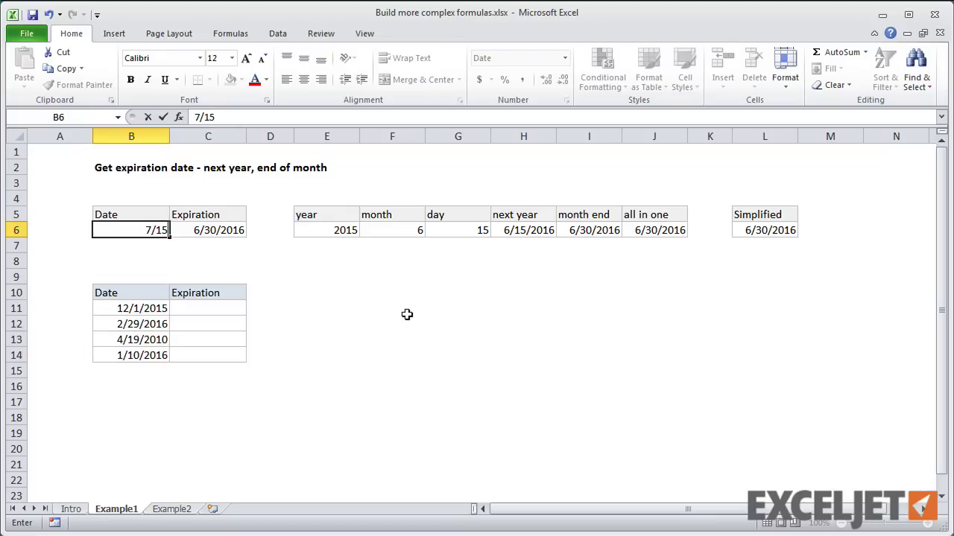
key("Return")
left_click(664, 232)
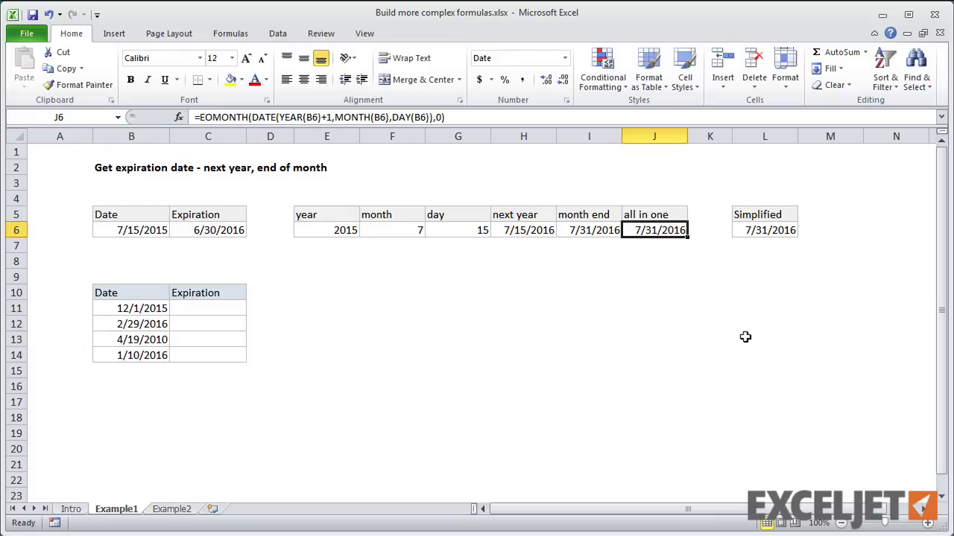
left_click(784, 230)
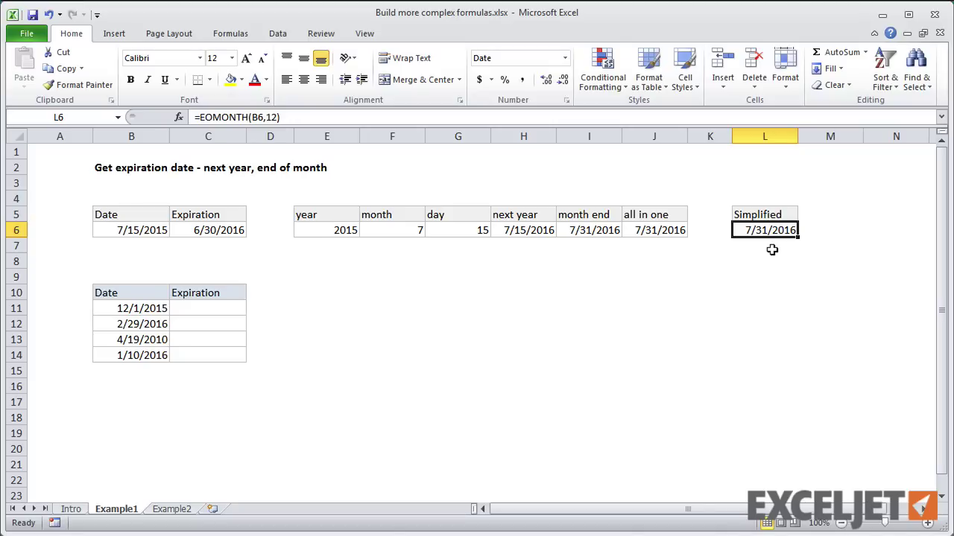
Calculate the first expiration date of the lower table in C11 with =EOMONTH(B11,12).
left_click(229, 307)
type("=")
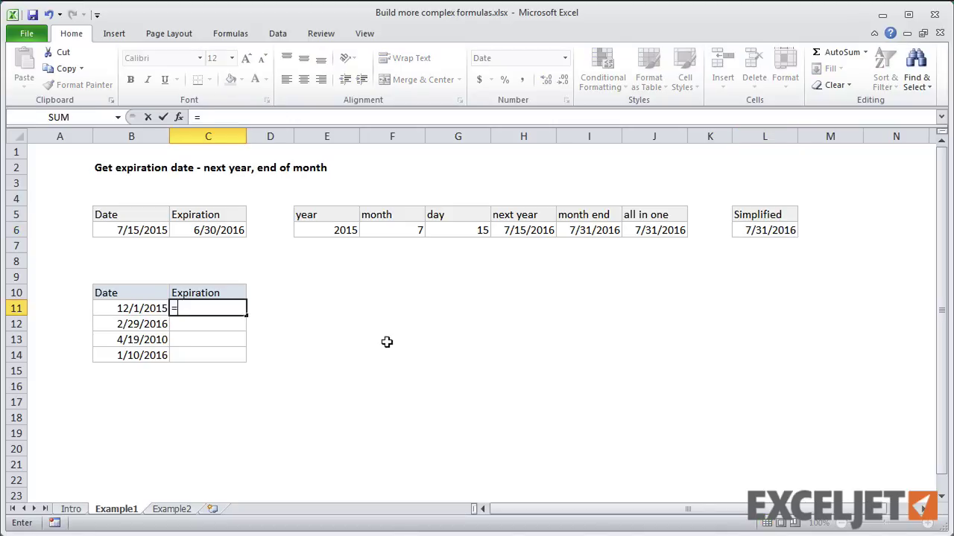
type("eom")
key("Tab")
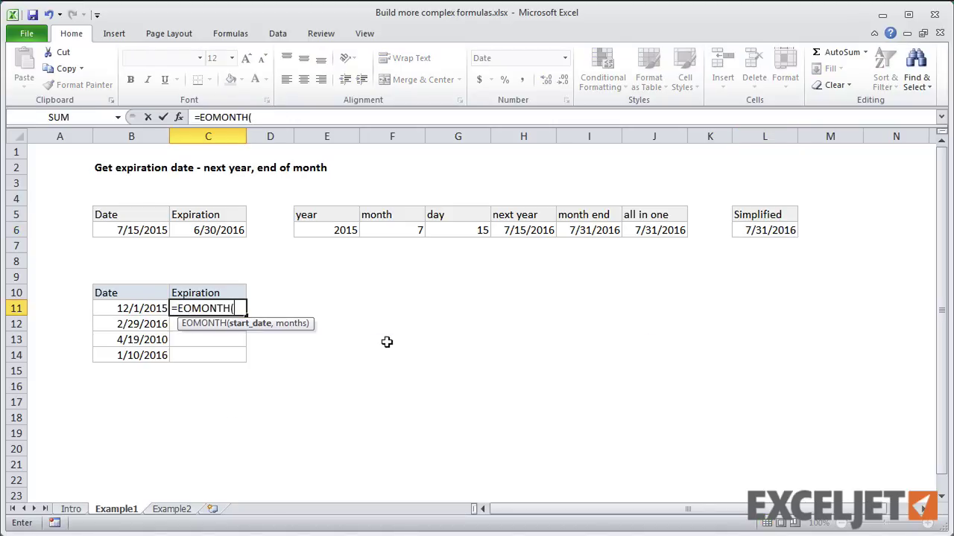
left_click(136, 308)
type(",")
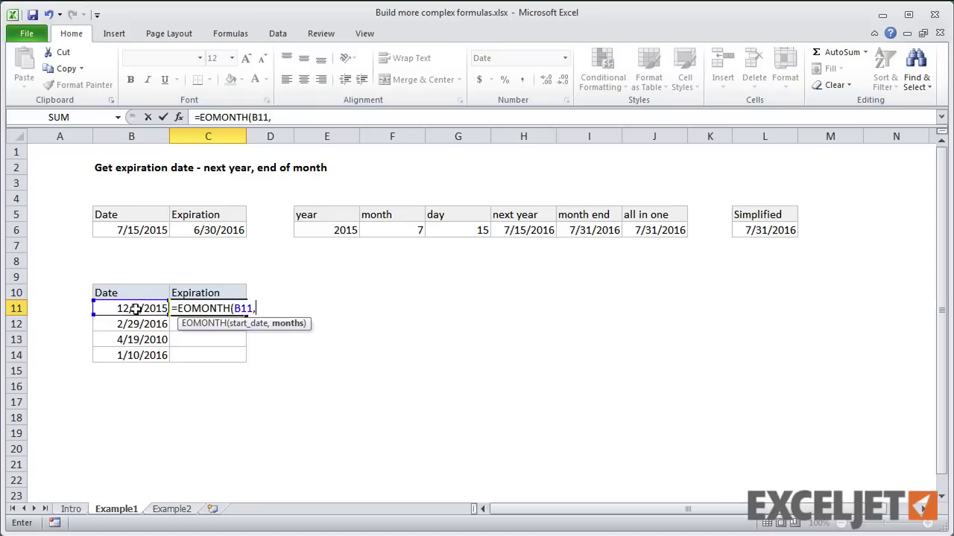
type("12")
key("Return")
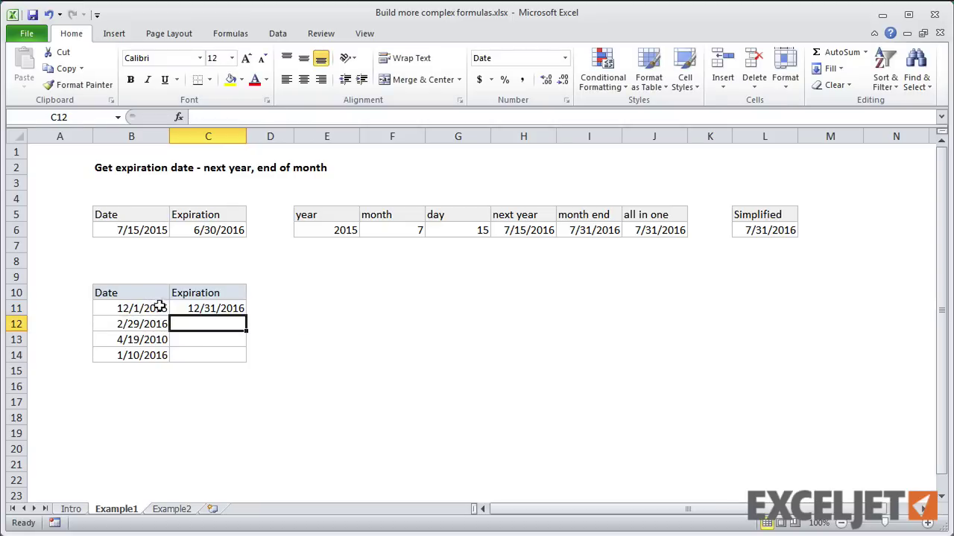
Fill the expiration formula from C11 down through C14.
left_click(190, 308)
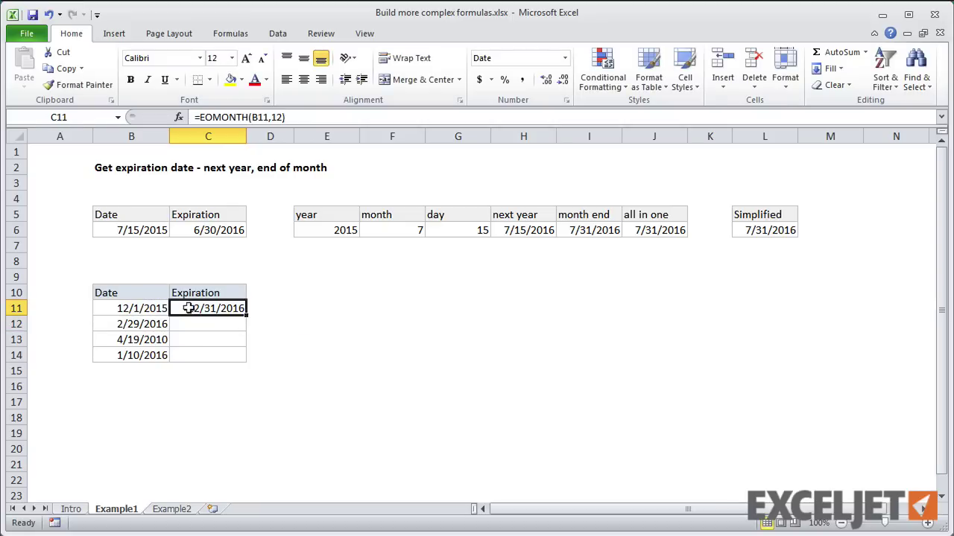
double_click(245, 316)
left_click(210, 385)
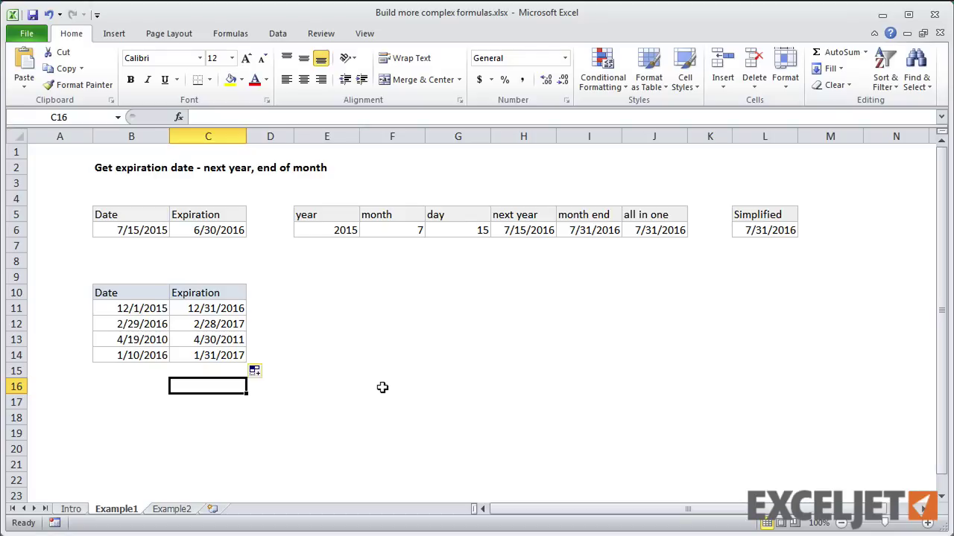
On the Example2 sheet, count the characters of the sentence in B5 by entering =LEN(B5) in C5.
left_click(179, 509)
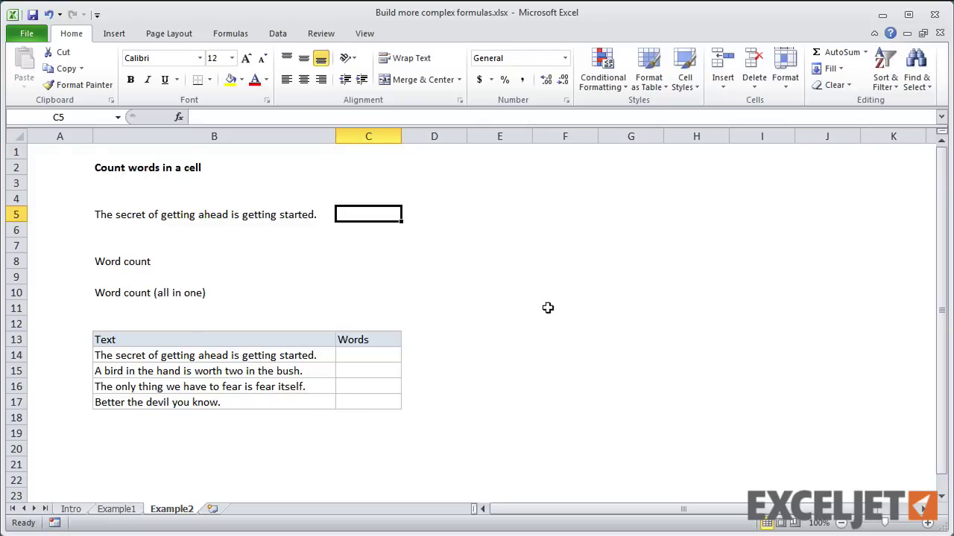
type("=")
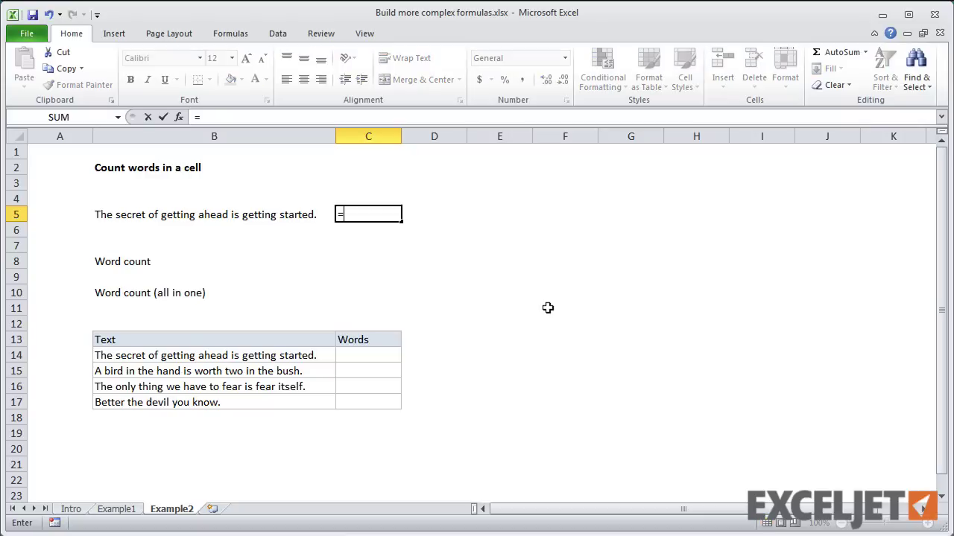
type("len(")
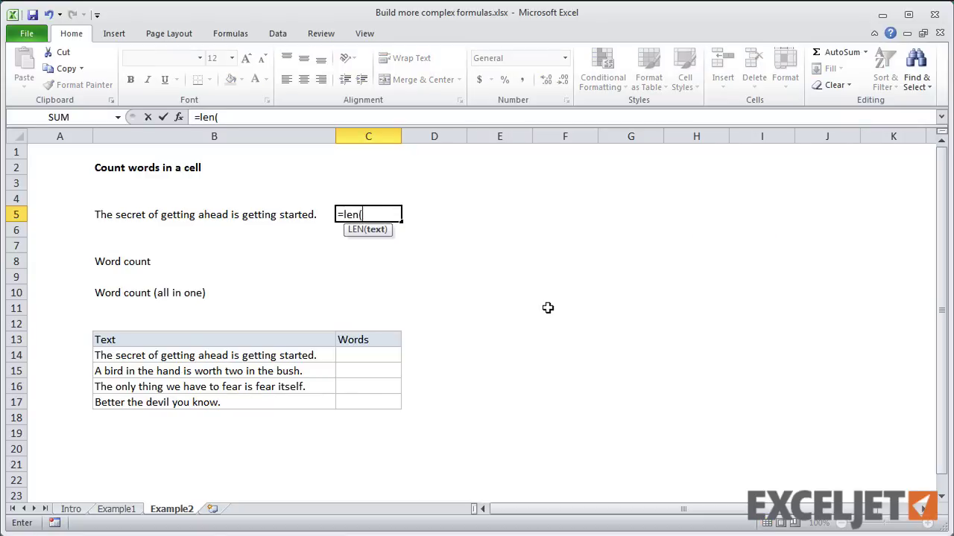
left_click(241, 214)
key("Return")
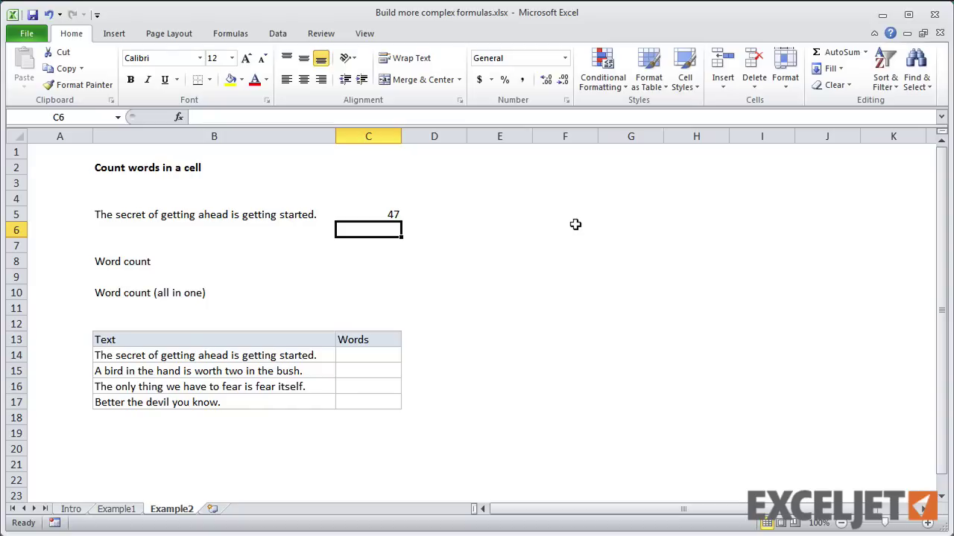
Remove all spaces from the B5 sentence by entering =SUBSTITUTE(B5," ","") in B6.
key("Left")
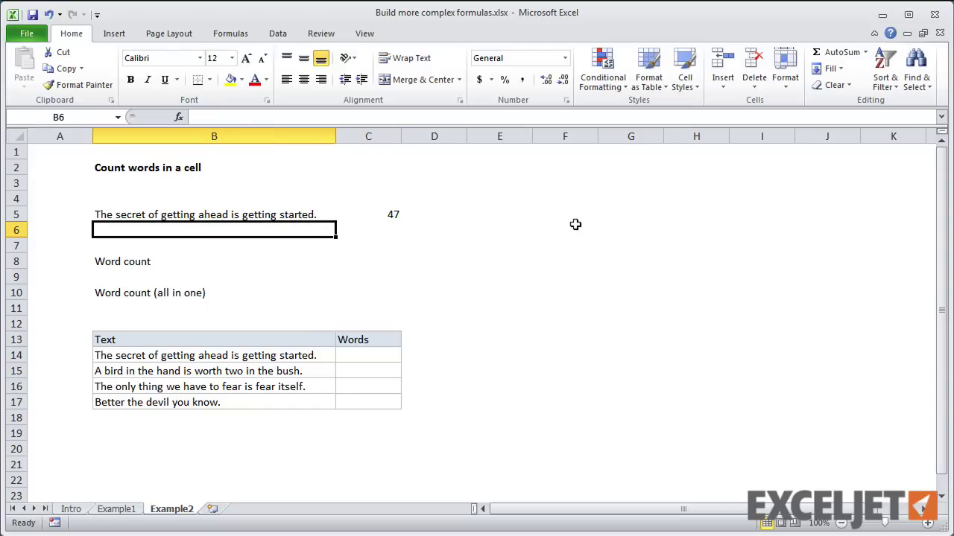
type("=sub")
key("Tab")
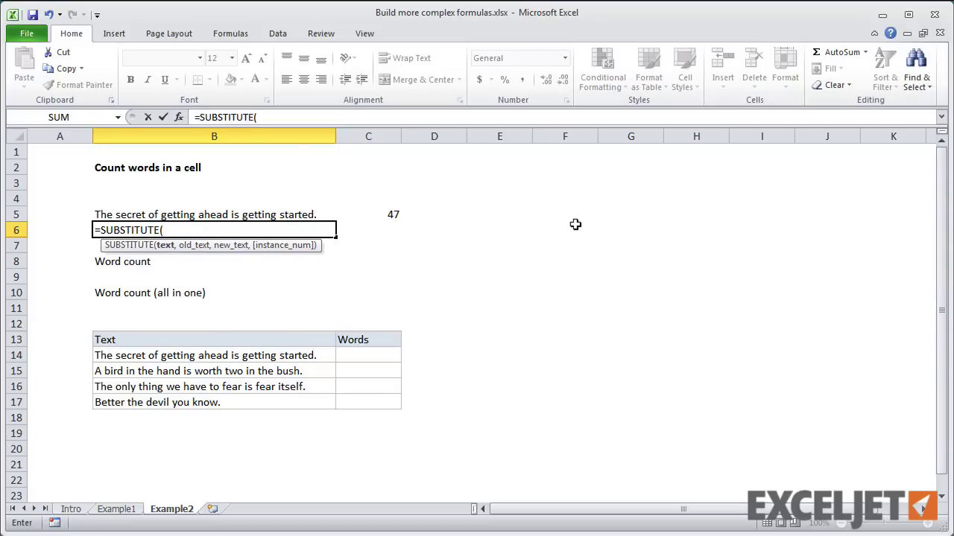
left_click(302, 212)
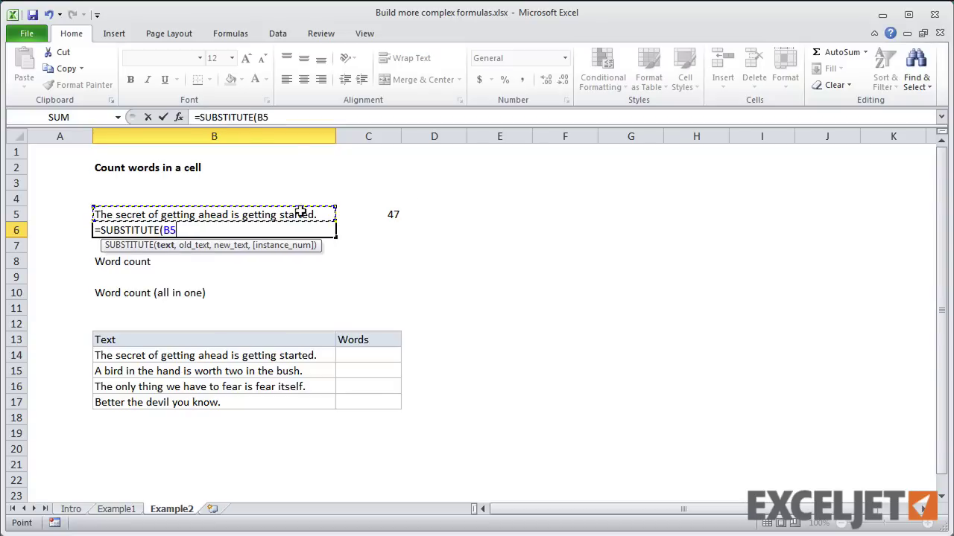
type(",\" \",")
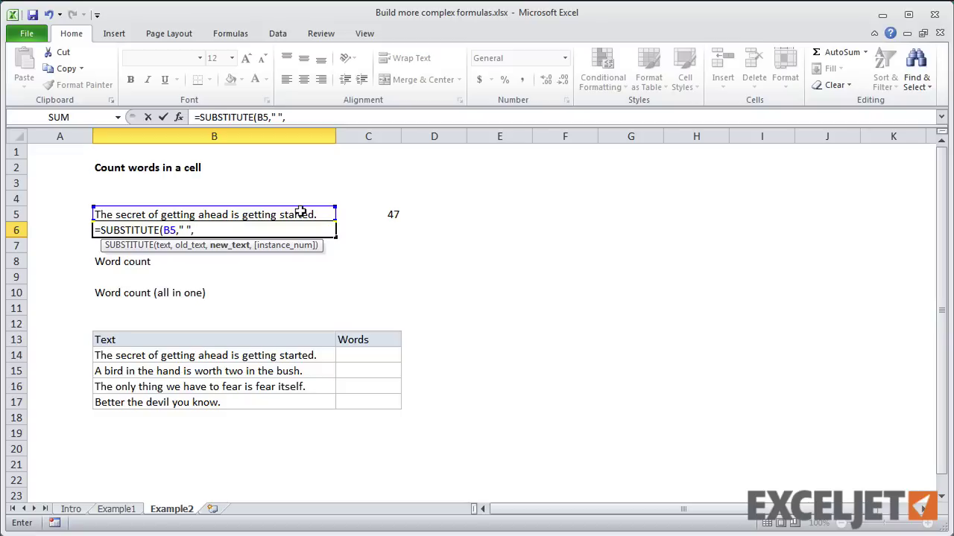
type("\"\")")
key("Return")
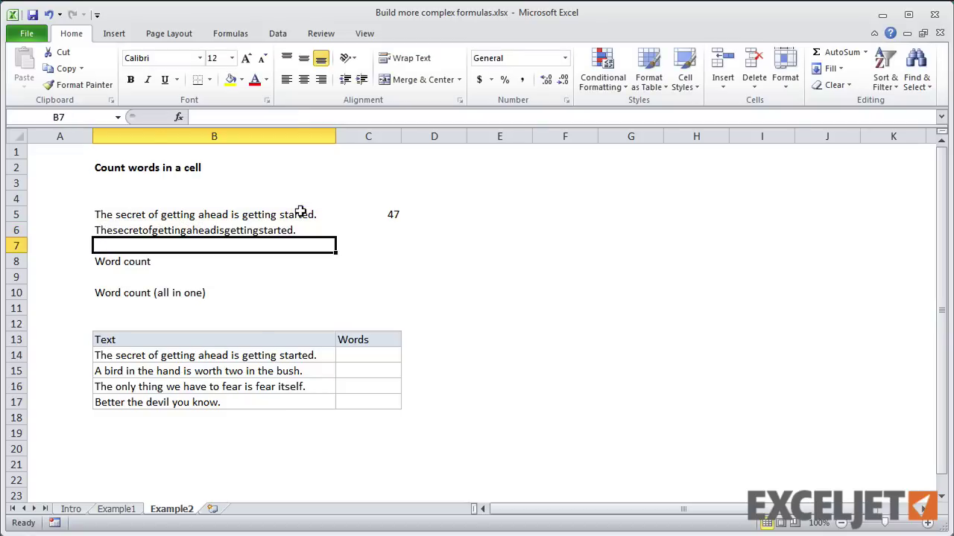
left_click(273, 230)
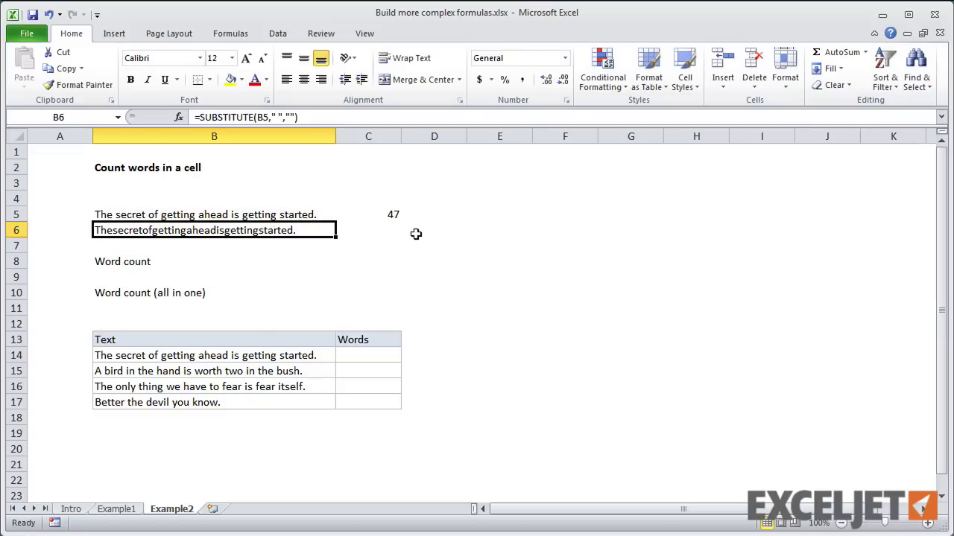
Fill the LEN formula from C5 down to C6 to count the characters of the text without spaces.
left_click(396, 215)
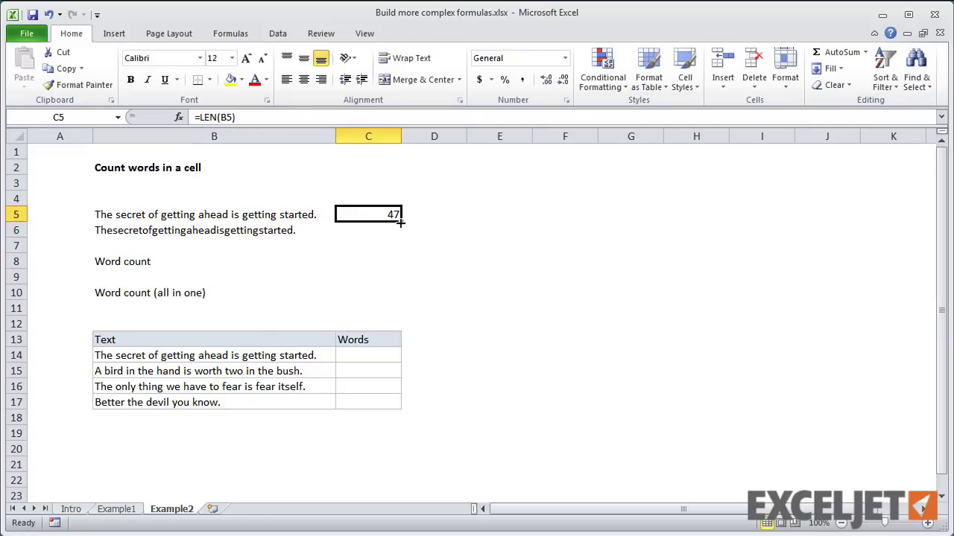
left_click_drag(400, 222, 387, 232)
left_click(380, 231)
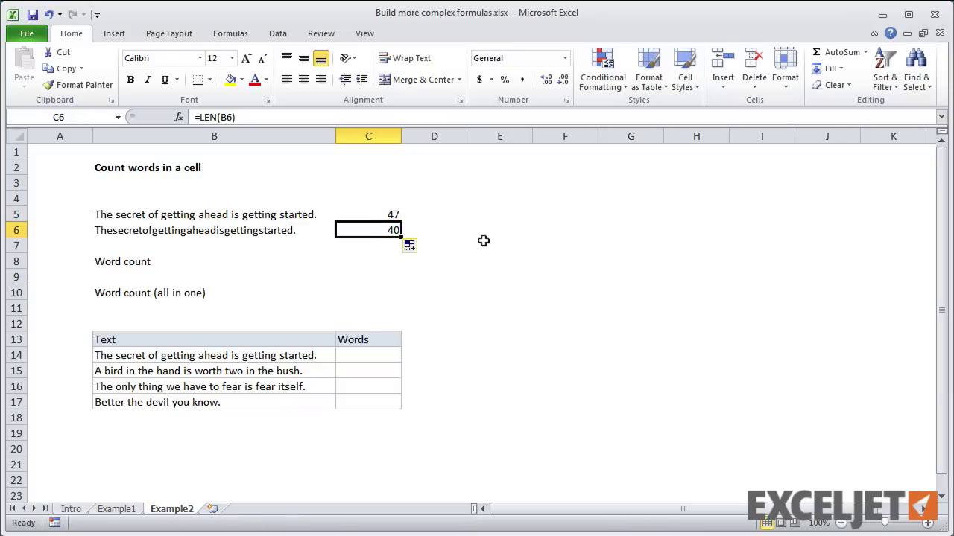
Subtract the two character counts in the Word count cell C8 with =C5-C6.
left_click(368, 260)
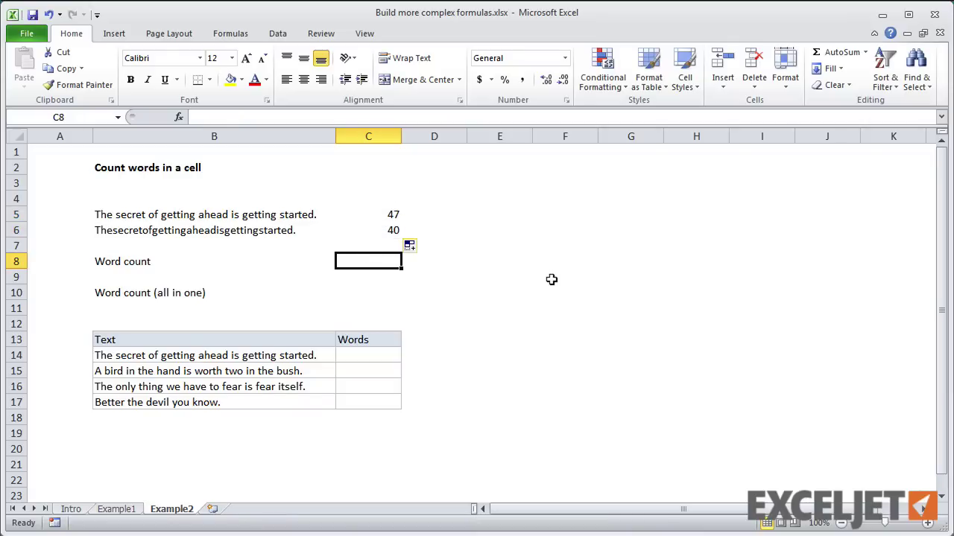
type("=")
left_click(381, 218)
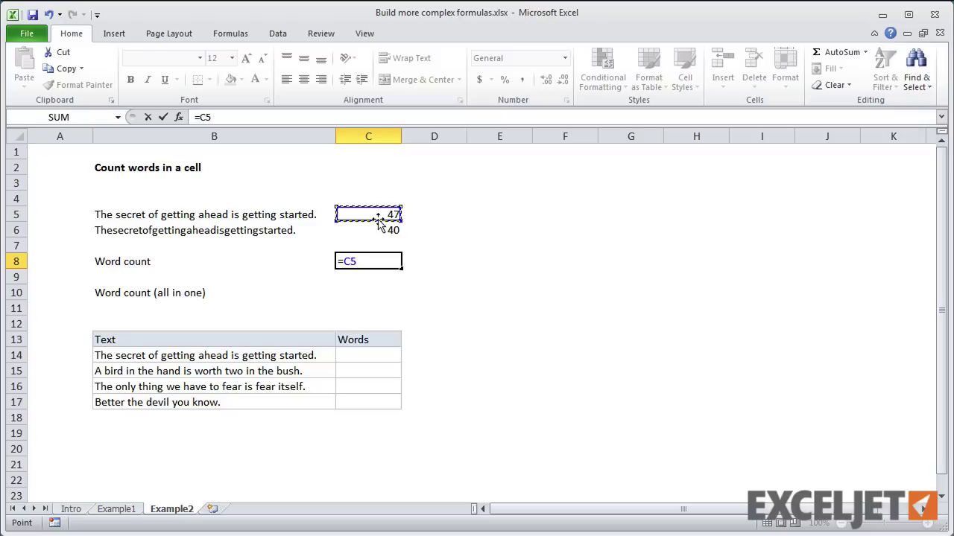
type("-")
left_click(373, 230)
key("Return")
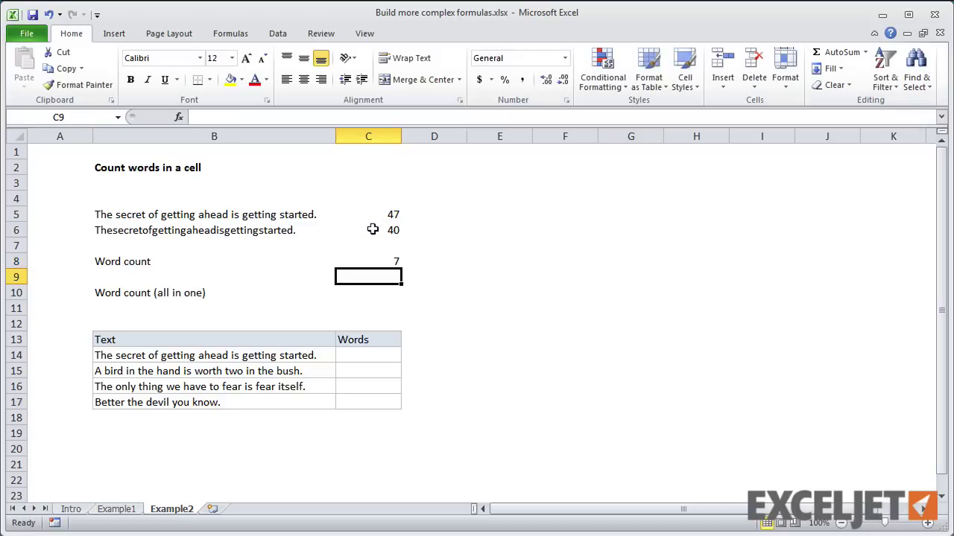
Add 1 to the word count formula in C8 so it reads =C5-C6+1.
left_click(387, 261)
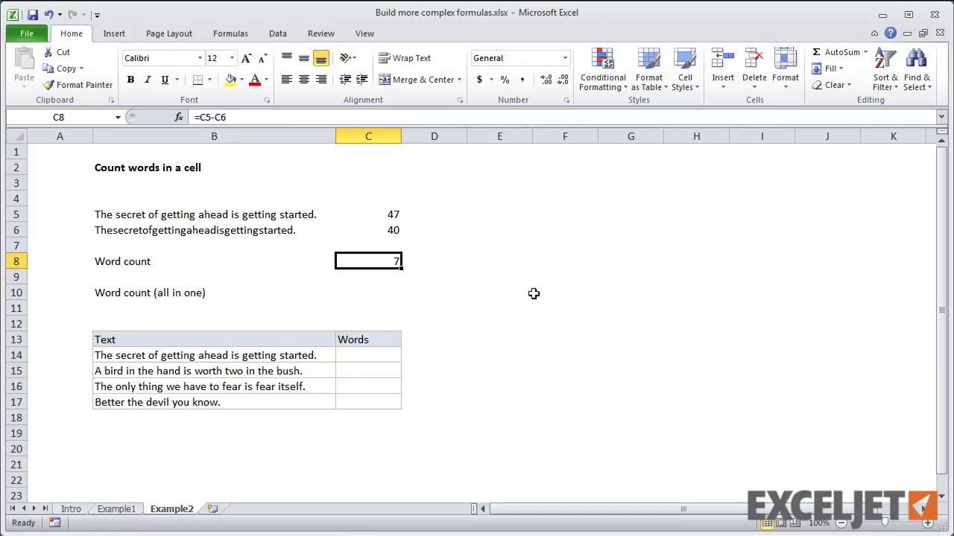
key("F2")
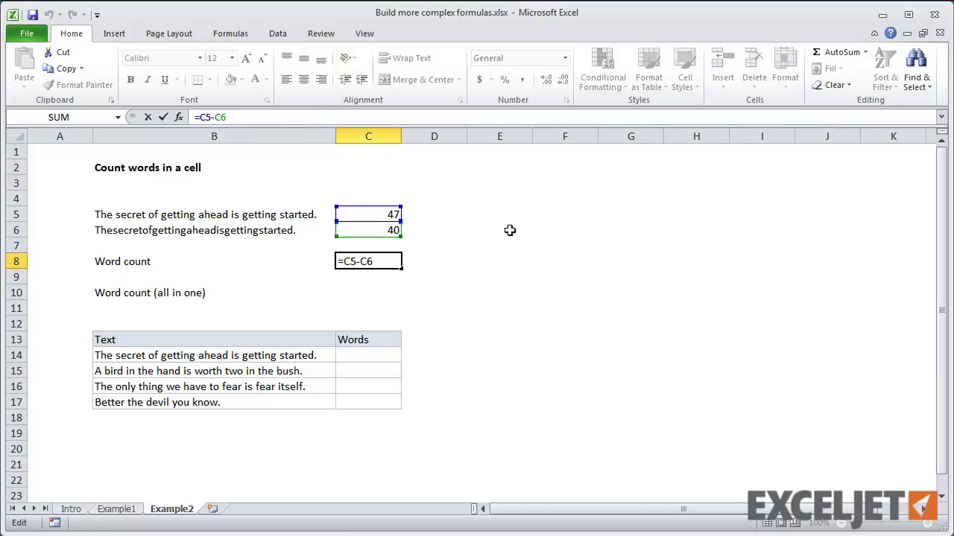
type("+1")
key("Return")
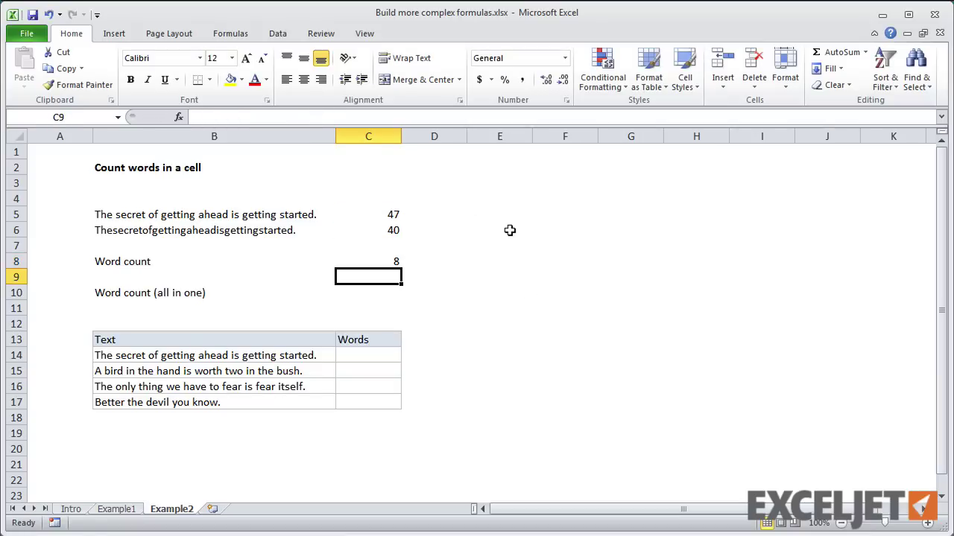
key("Up")
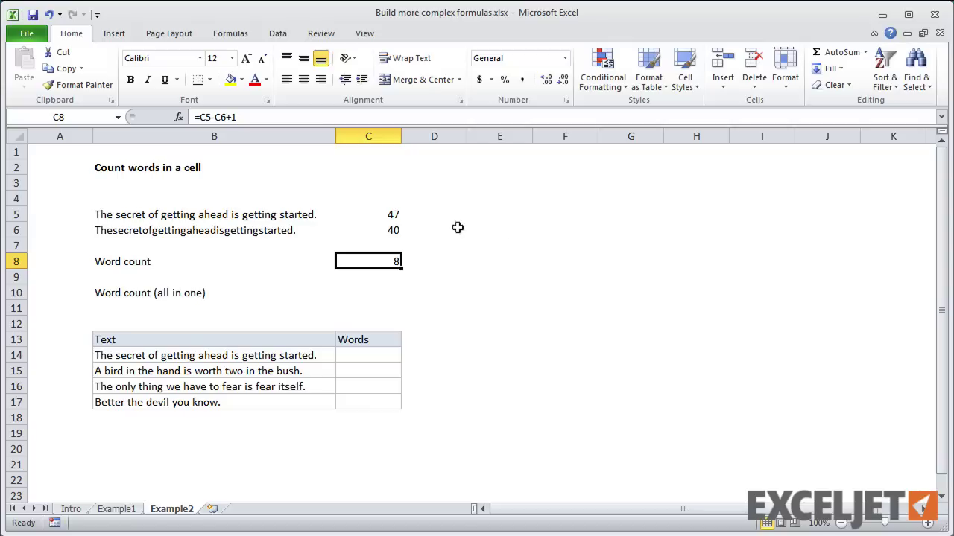
Insert an extra space between "of" and "getting" in the B5 sentence and check the word count in C8.
left_click(128, 214)
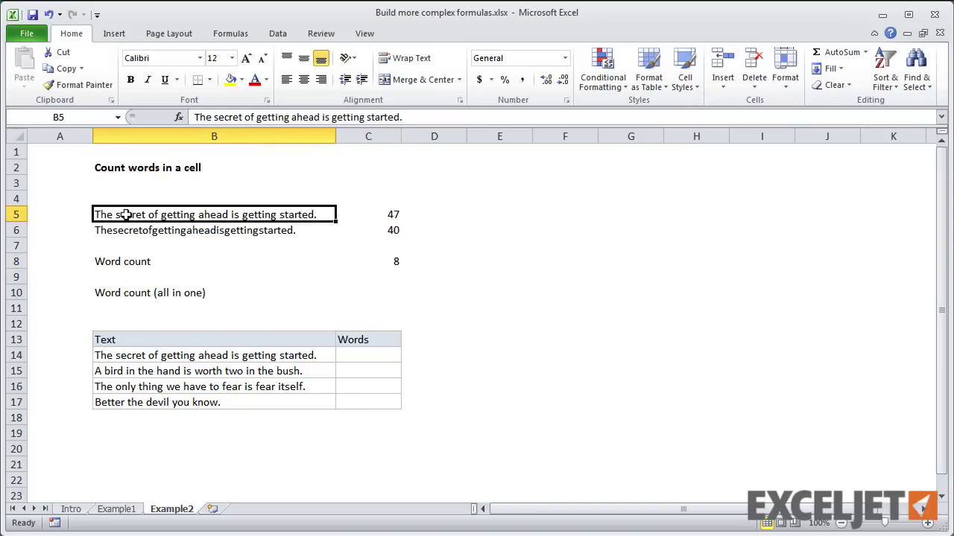
left_click(255, 117)
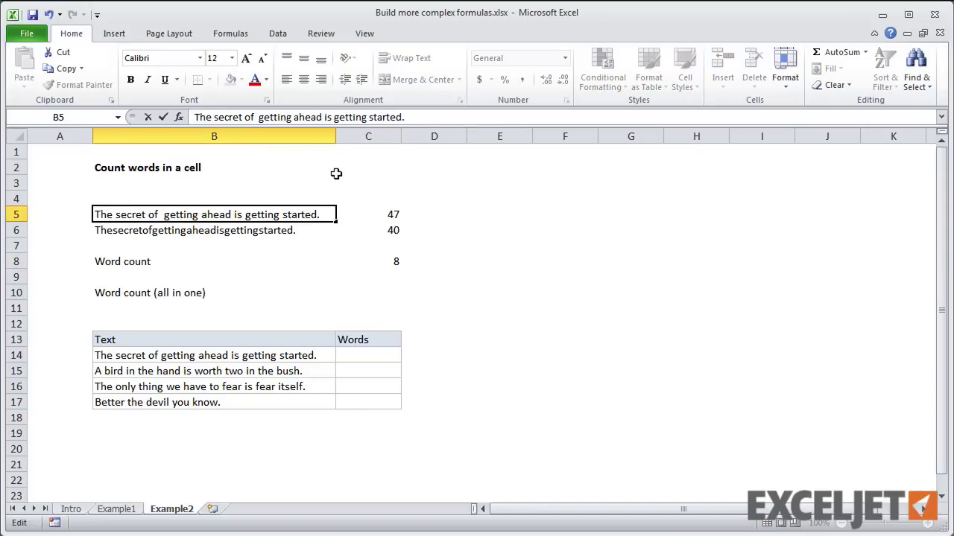
key("Return")
left_click(401, 215)
left_click(397, 262)
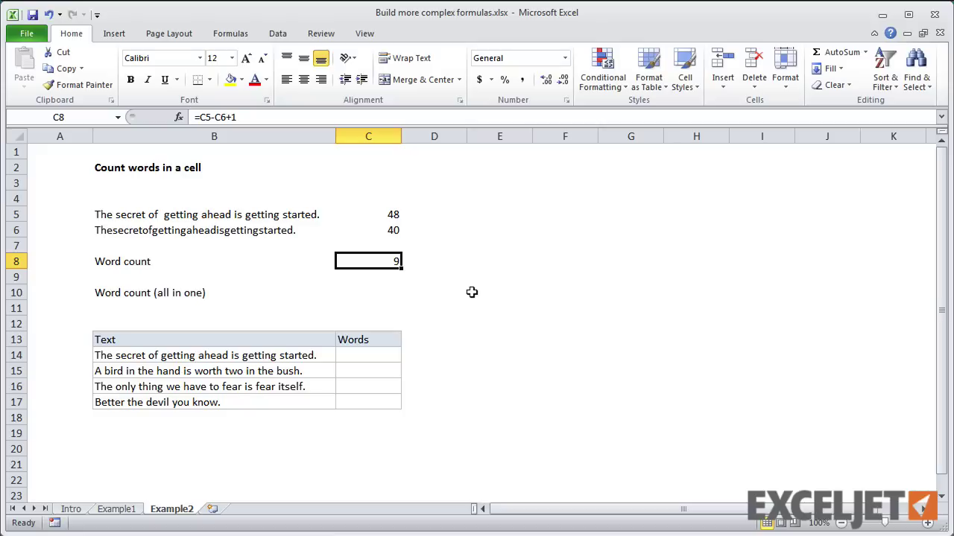
Add a leading space before "The" in the B5 sentence and check the word count in C8.
left_click(209, 214)
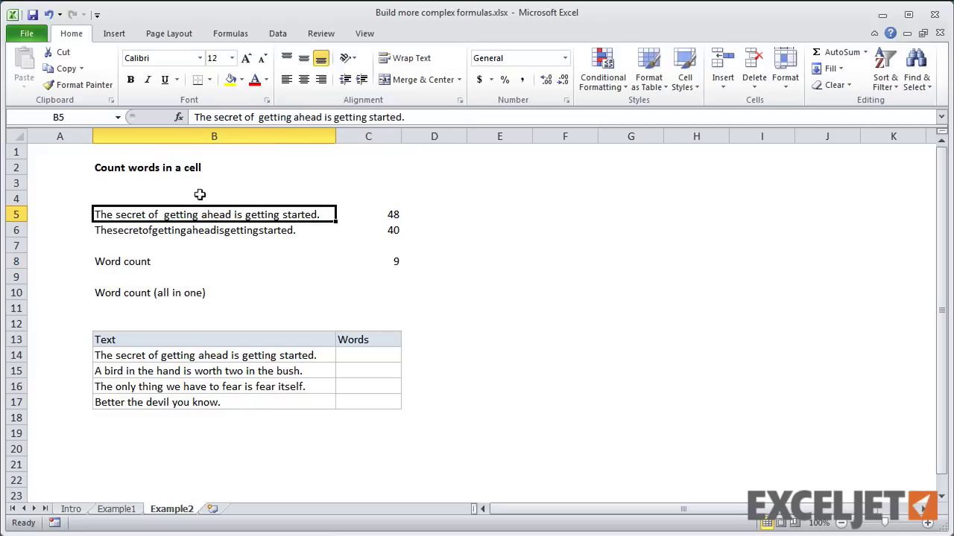
left_click(192, 117)
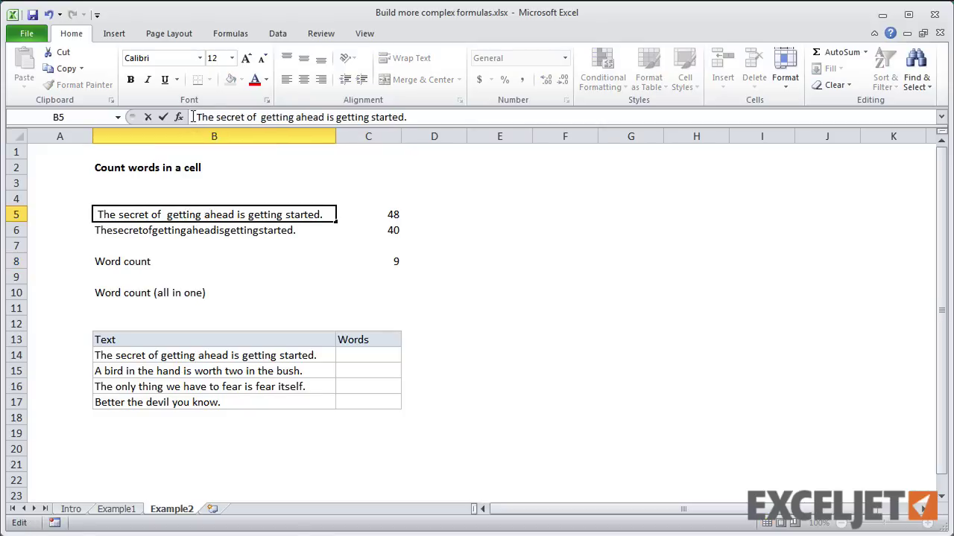
key("Return")
left_click(376, 259)
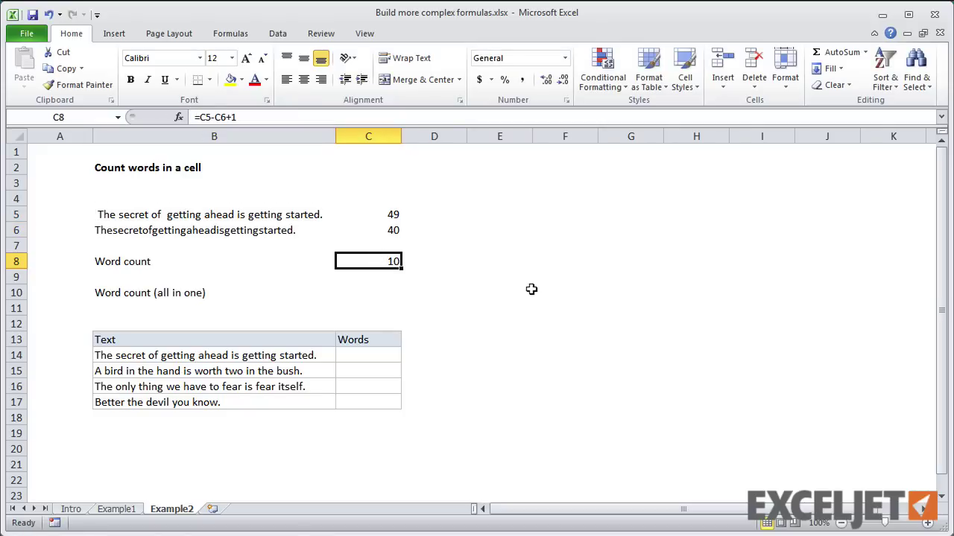
Ignore extra spaces in the C5 character count by changing its formula to =LEN(TRIM(B5)), and review the word count in C8.
key("Up")
key("Up")
key("Up")
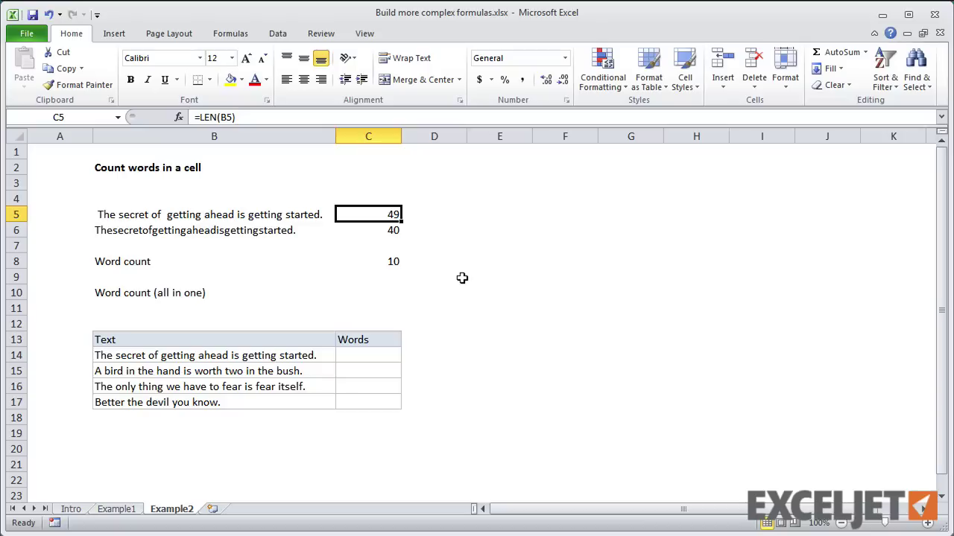
key("F2")
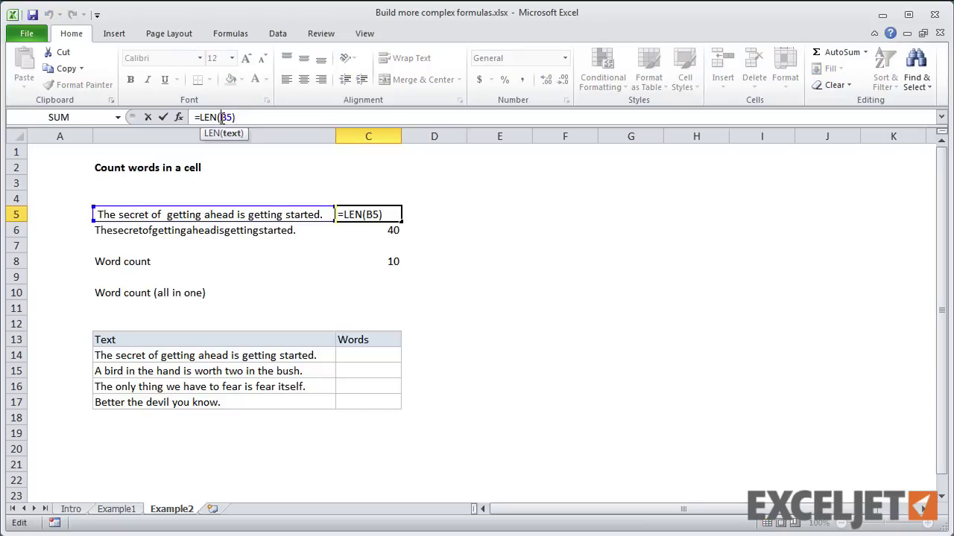
type("TRIM(")
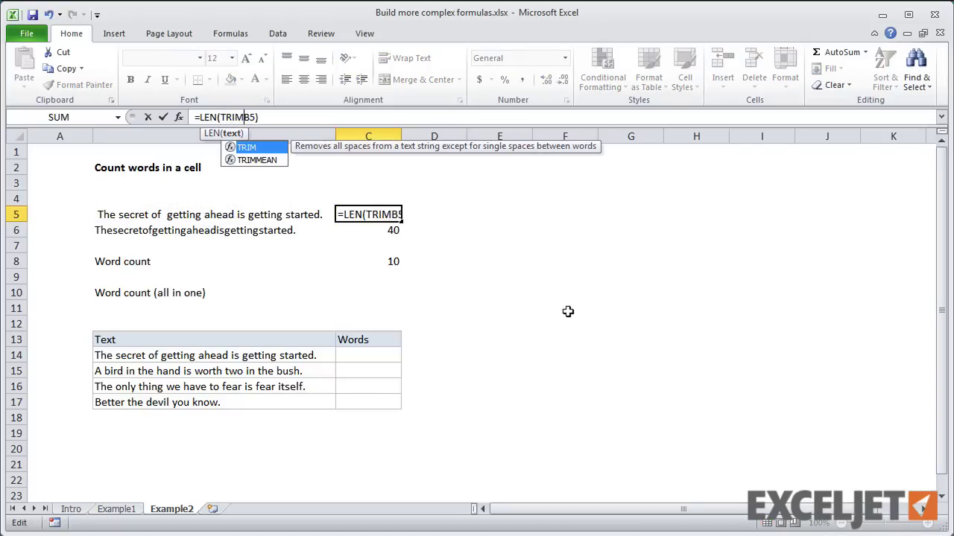
left_click(339, 117)
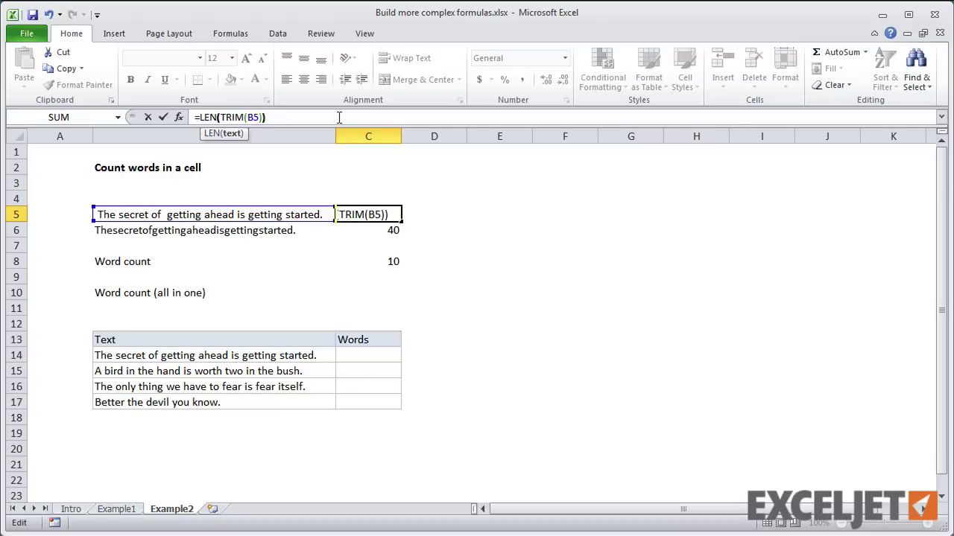
type(")")
key("Return")
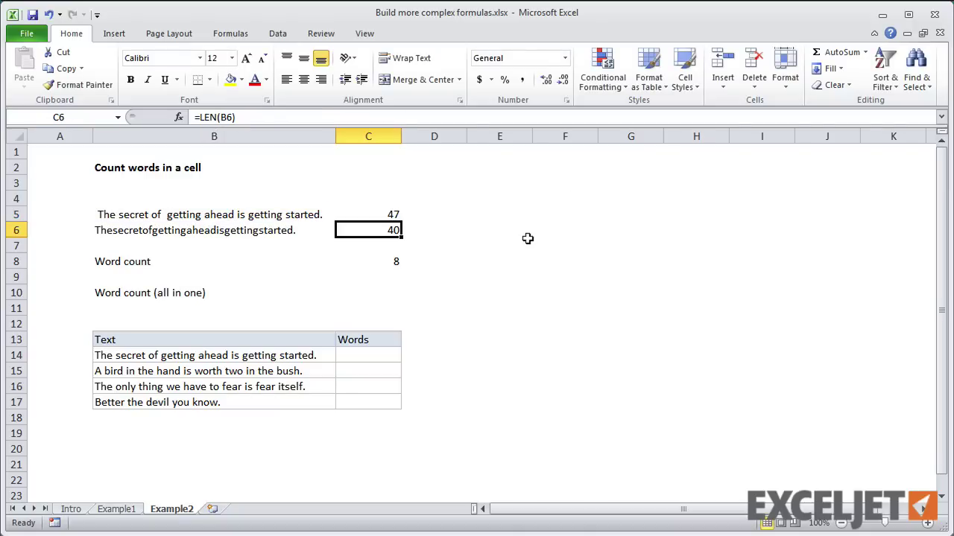
left_click(381, 214)
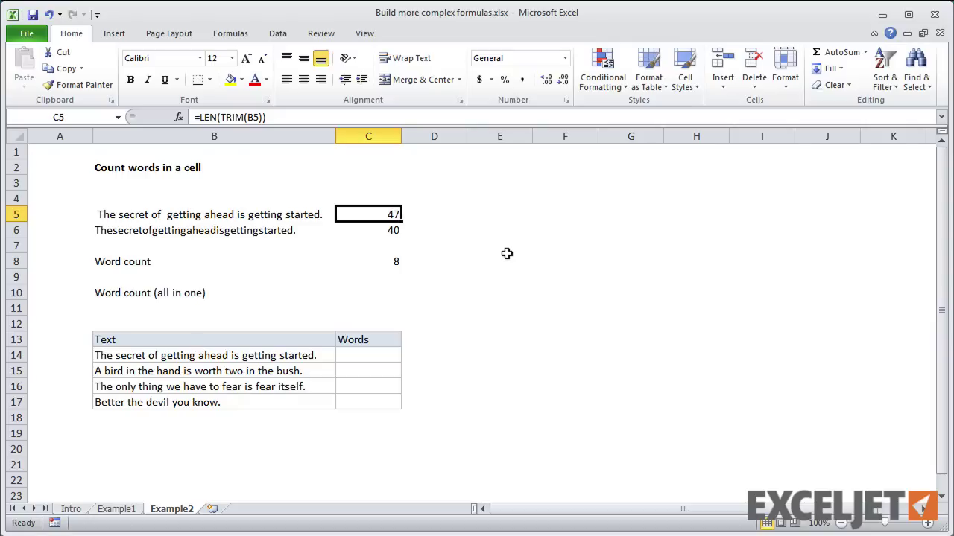
left_click(389, 261)
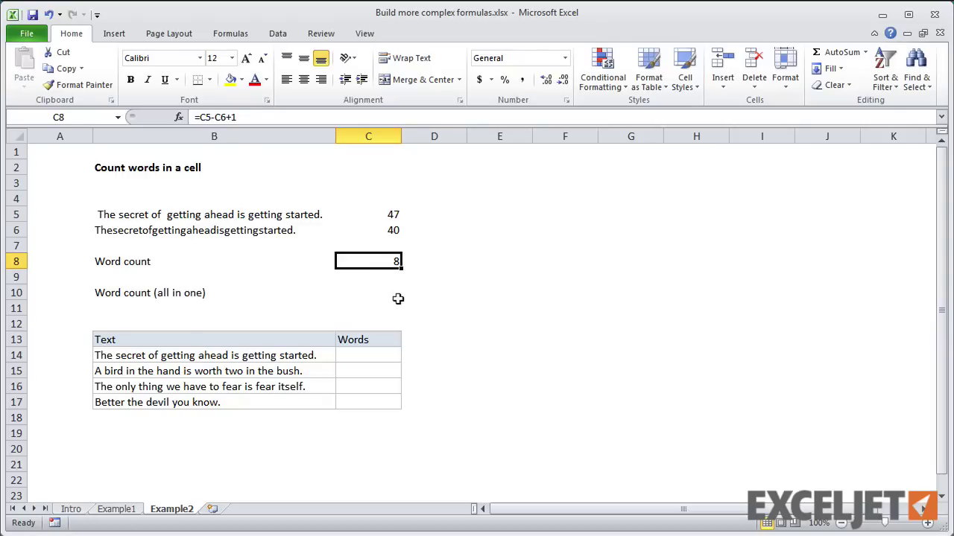
Start the all-in-one word count formula in C10 with the trimmed character count, =LEN(TRIM(B5)).
left_click(368, 289)
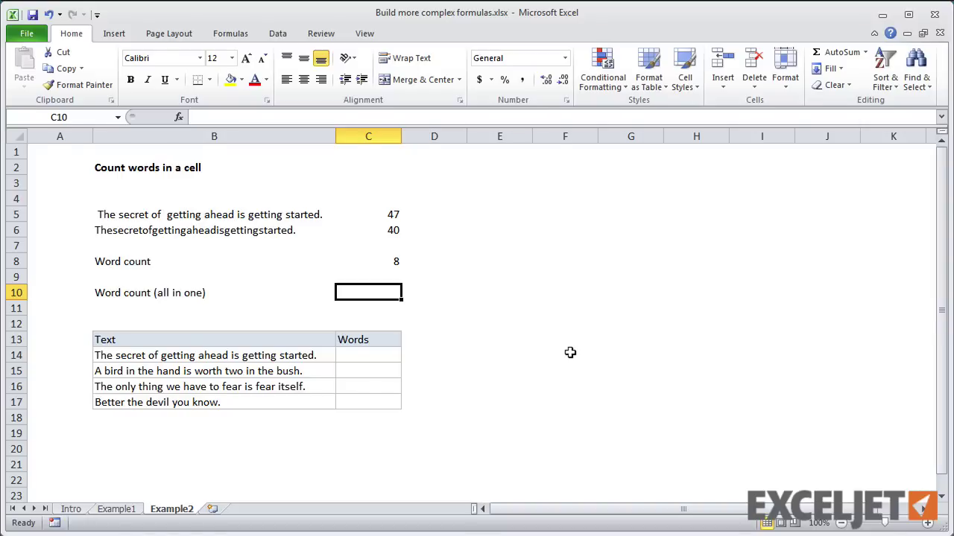
type("=")
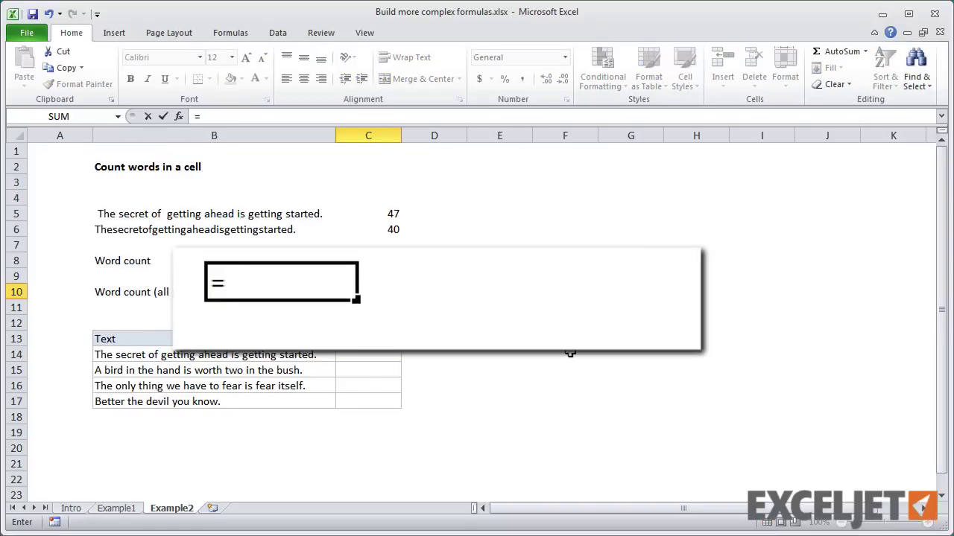
type("len(")
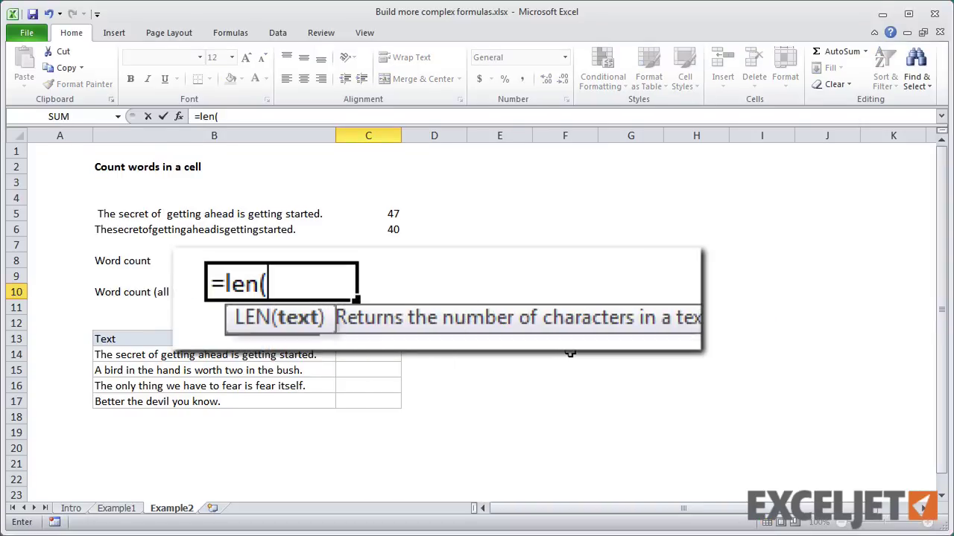
type("trim(")
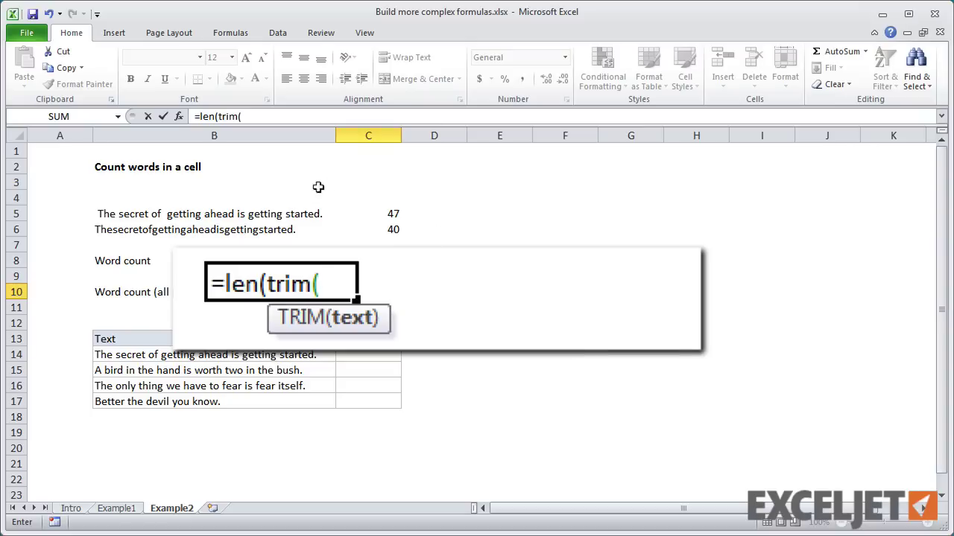
left_click(288, 217)
type("))")
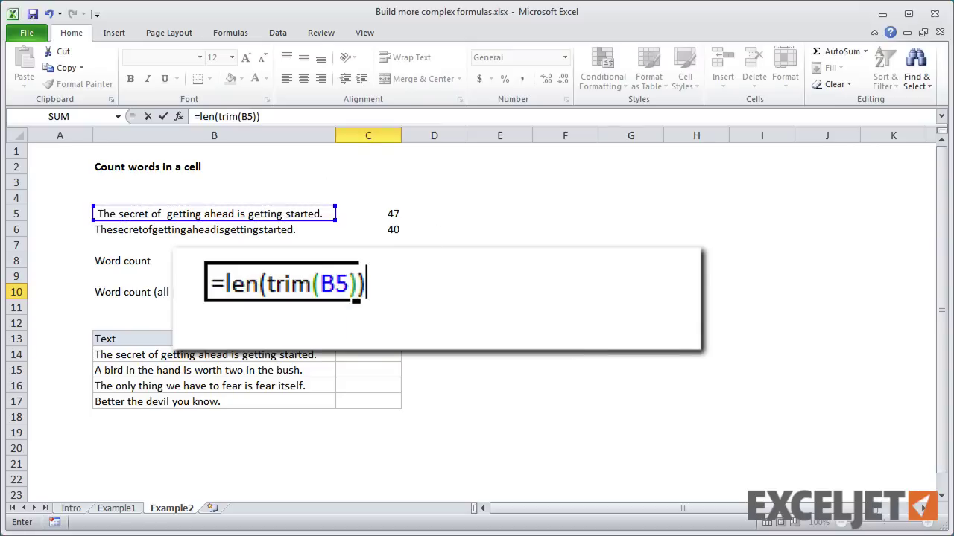
Complete the C10 formula by subtracting LEN(SUBSTITUTE(B5," ","")) and adding 1.
type("-len(")
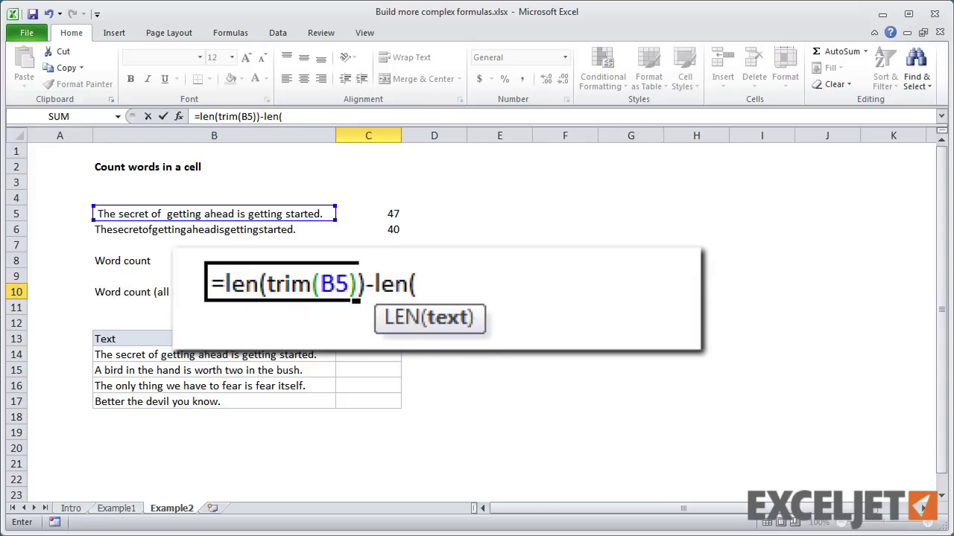
type("sub")
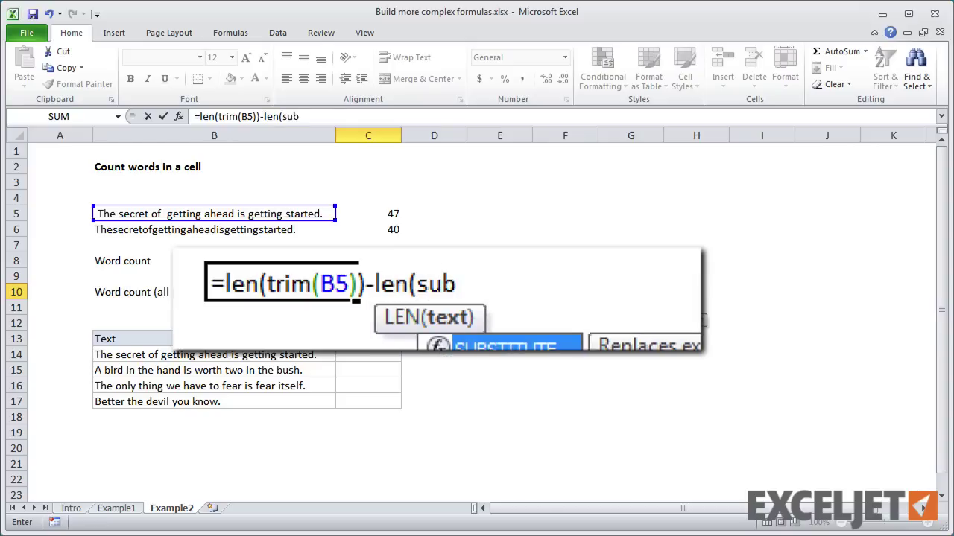
key("Tab")
left_click(332, 214)
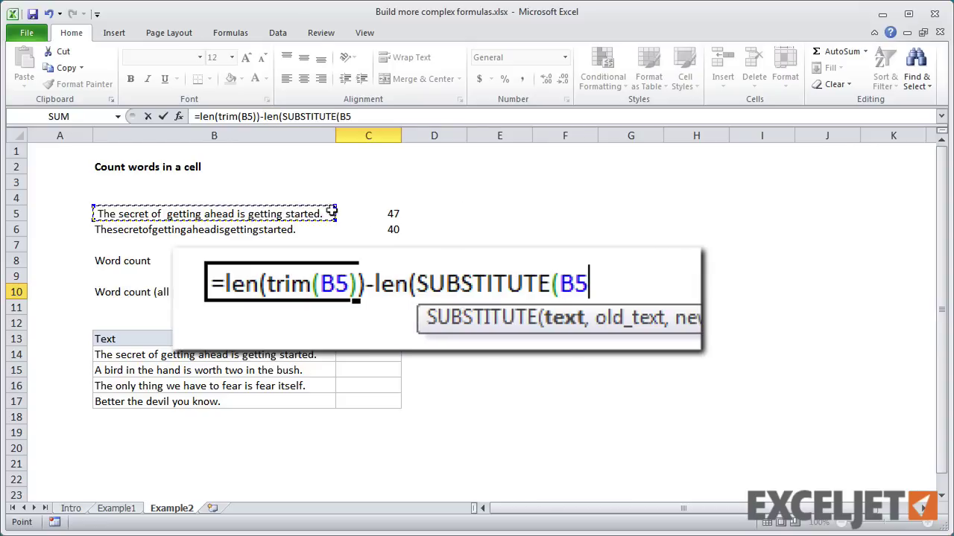
type(",\"")
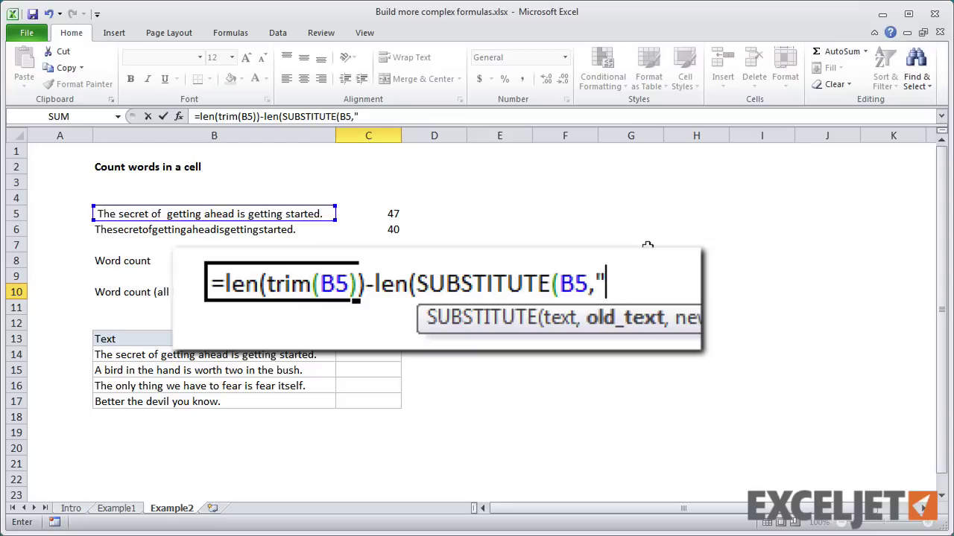
type(" \",\"\"")
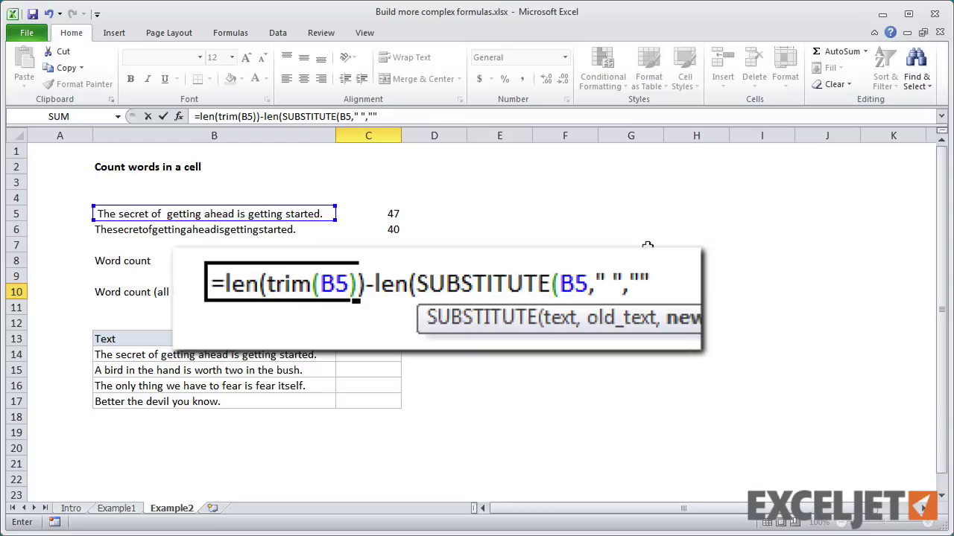
type(")")
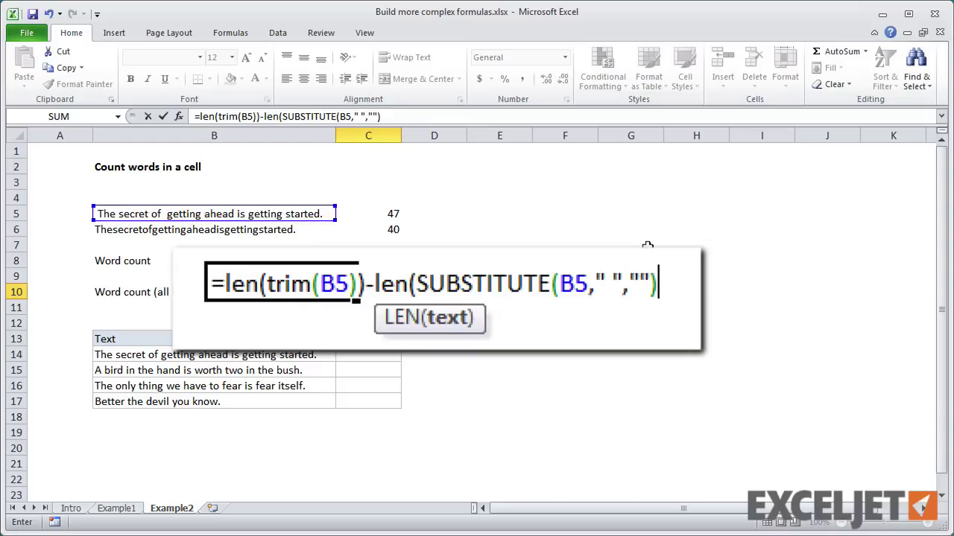
type(")")
type("+1")
key("Return")
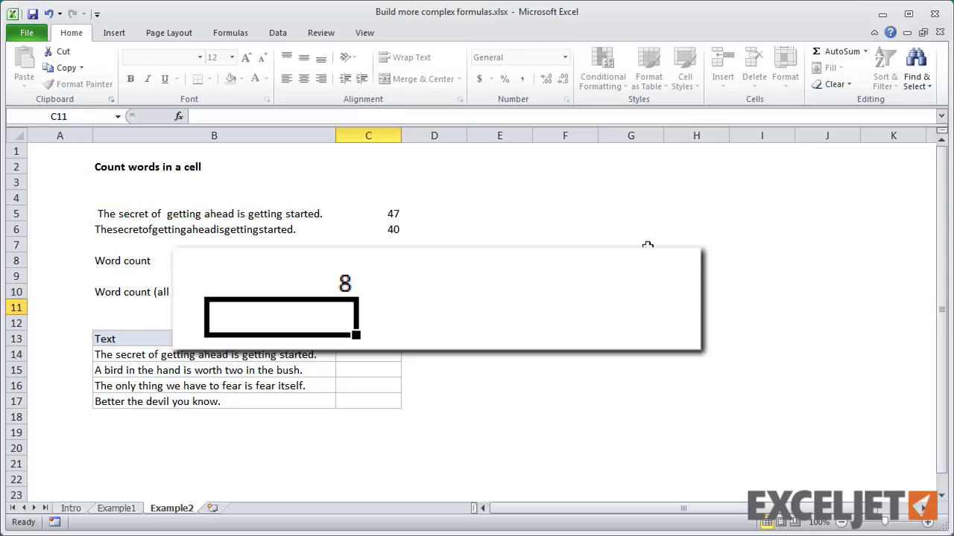
Copy the text of the all-in-one formula from C10 into C14, keeping its B5 references as they are.
key("Up")
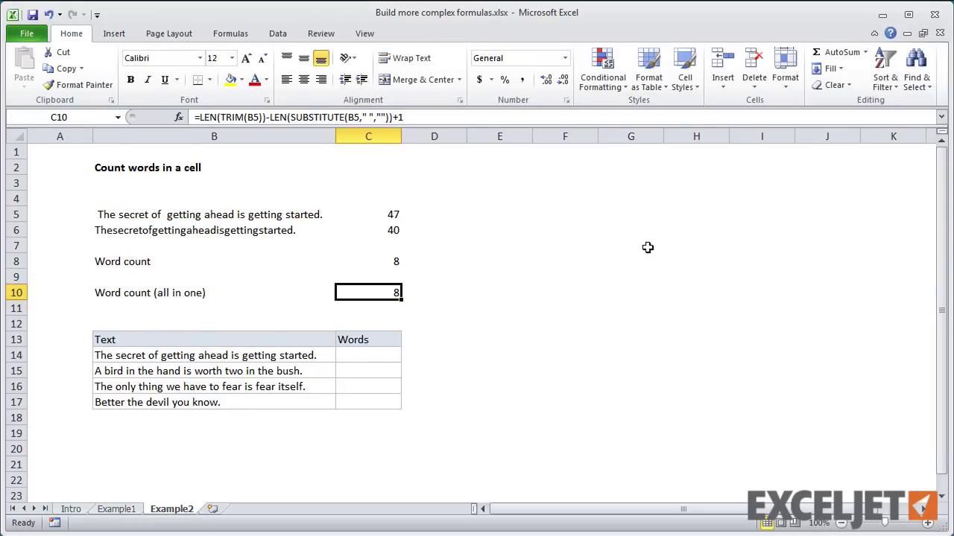
left_click(414, 117)
left_click_drag(414, 117, 176, 120)
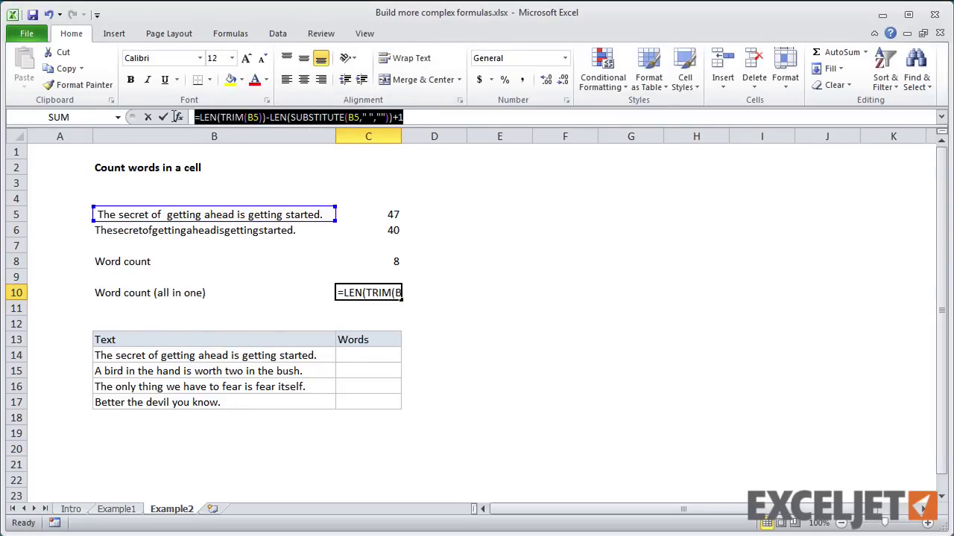
key("ctrl+c")
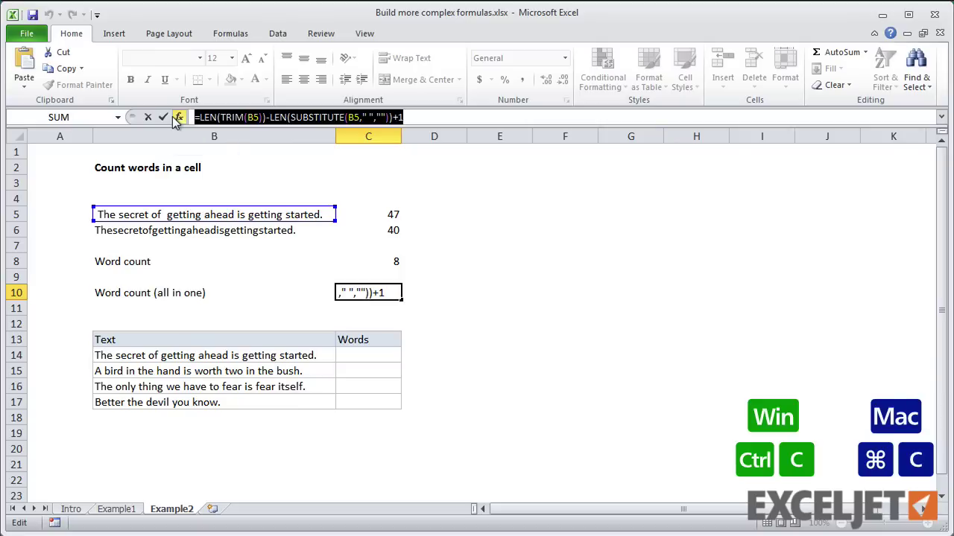
key("Escape")
left_click(356, 352)
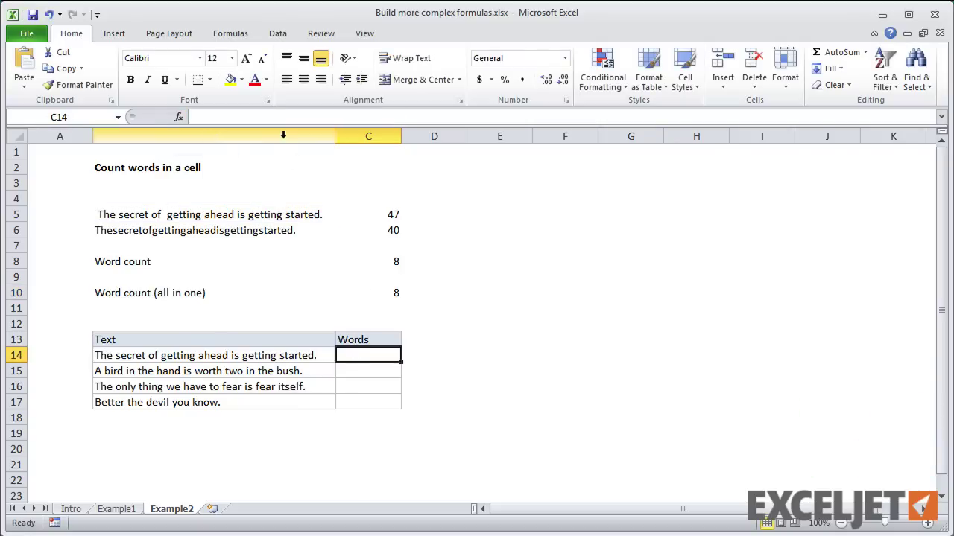
key("ctrl+v")
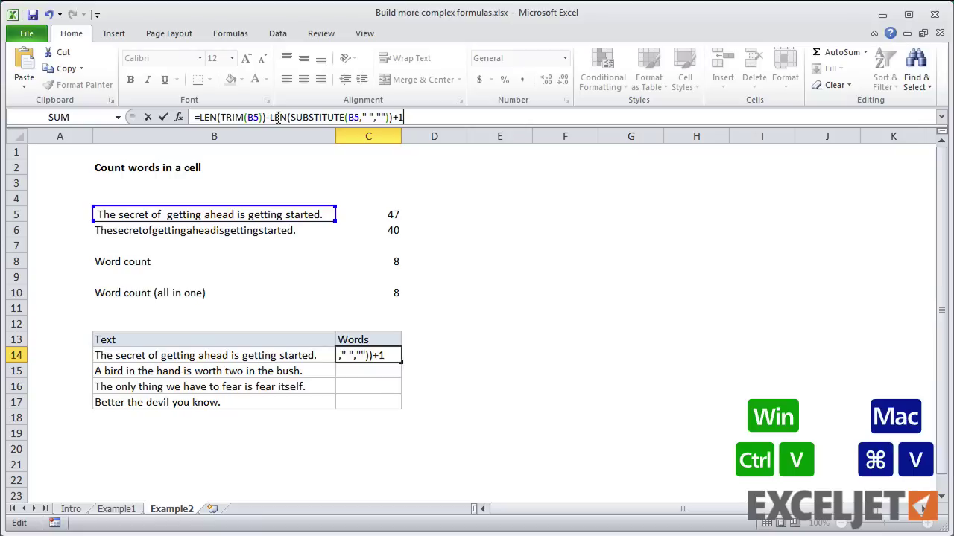
Replace both B5 references in the C14 formula with B14 and fill the formula down the Words column to C17.
double_click(253, 117)
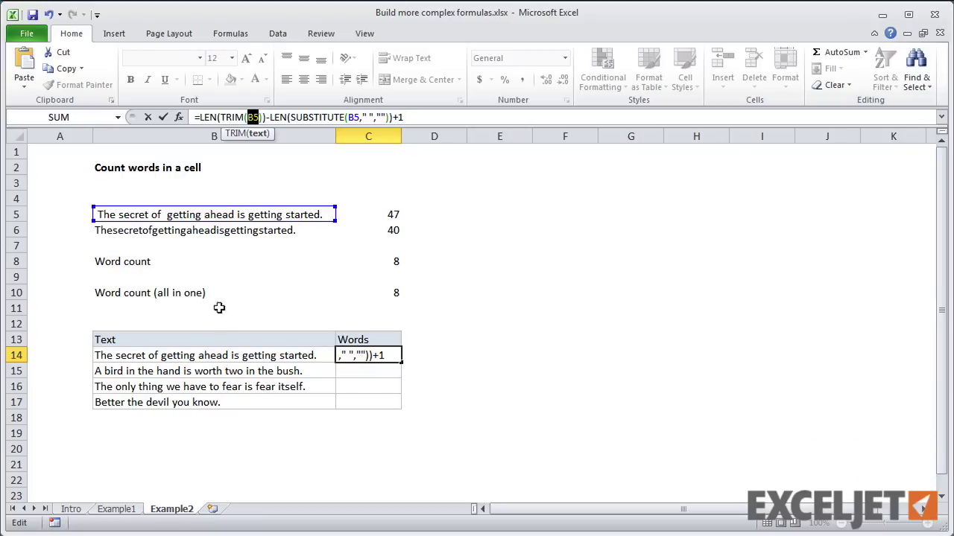
left_click(203, 356)
double_click(358, 117)
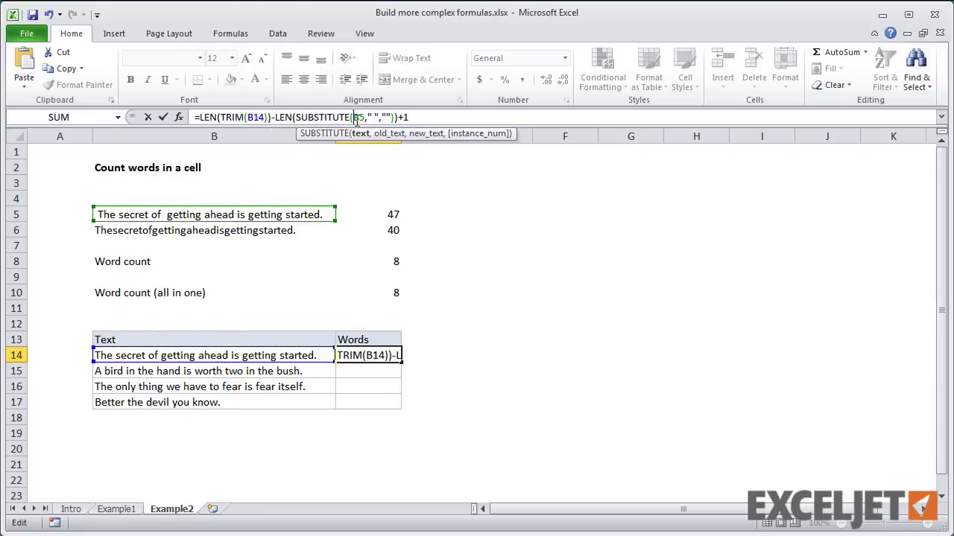
left_click(263, 355)
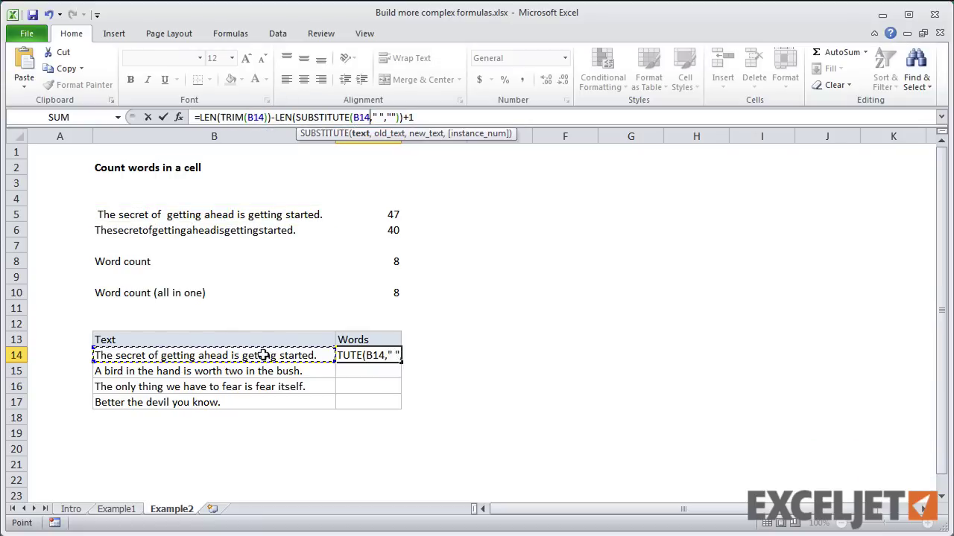
key("Return")
left_click(347, 356)
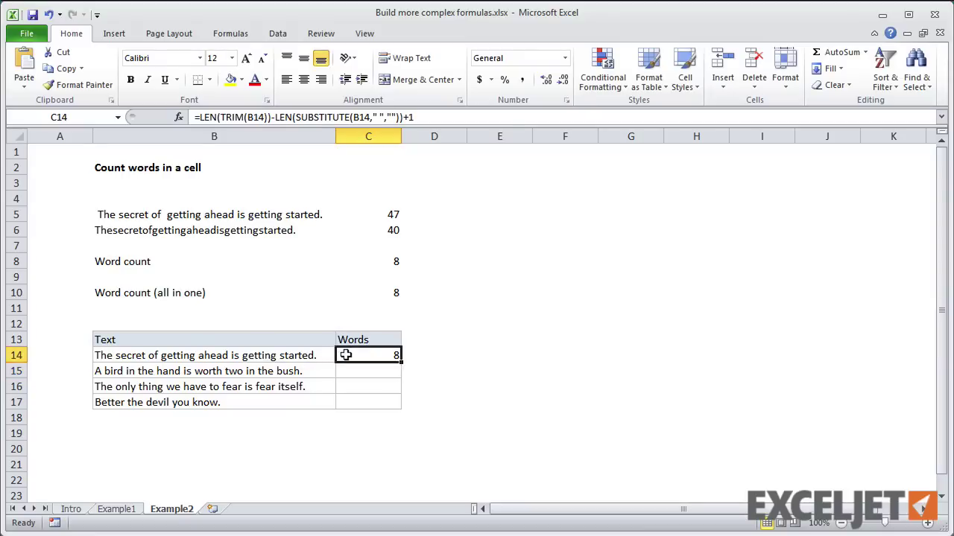
double_click(402, 360)
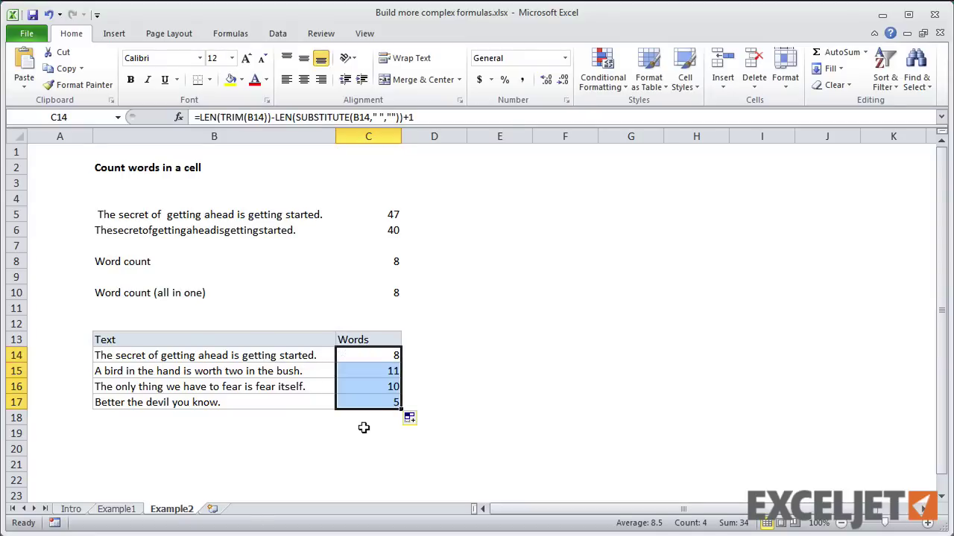